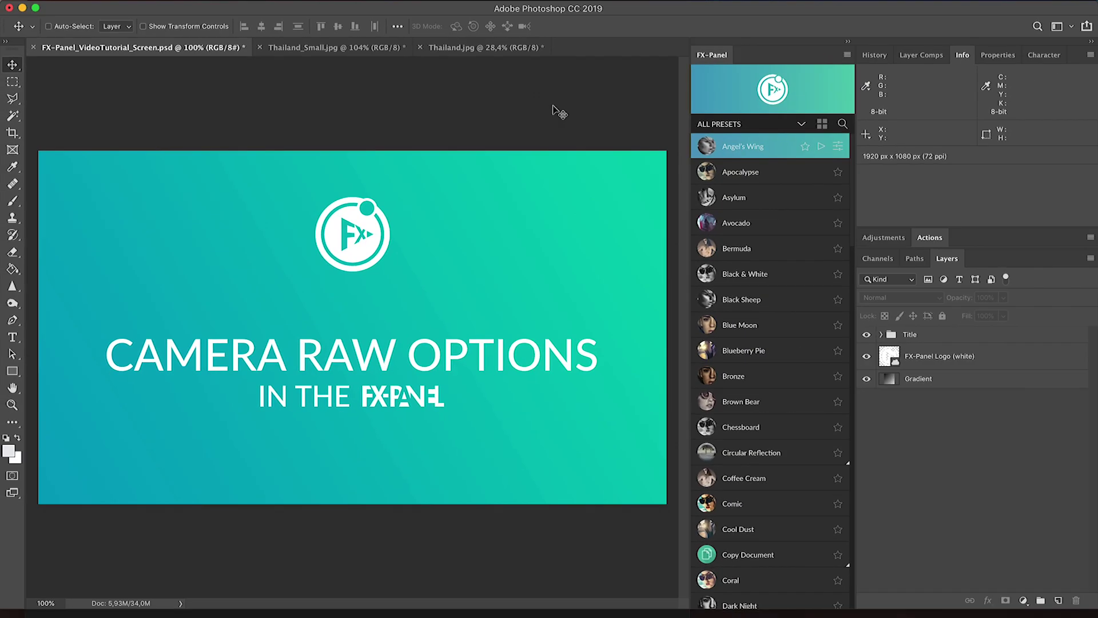
# Step: Keep the FX-Panel category dropdown on All Presets so every preset is listed
pyautogui.click(763, 126)
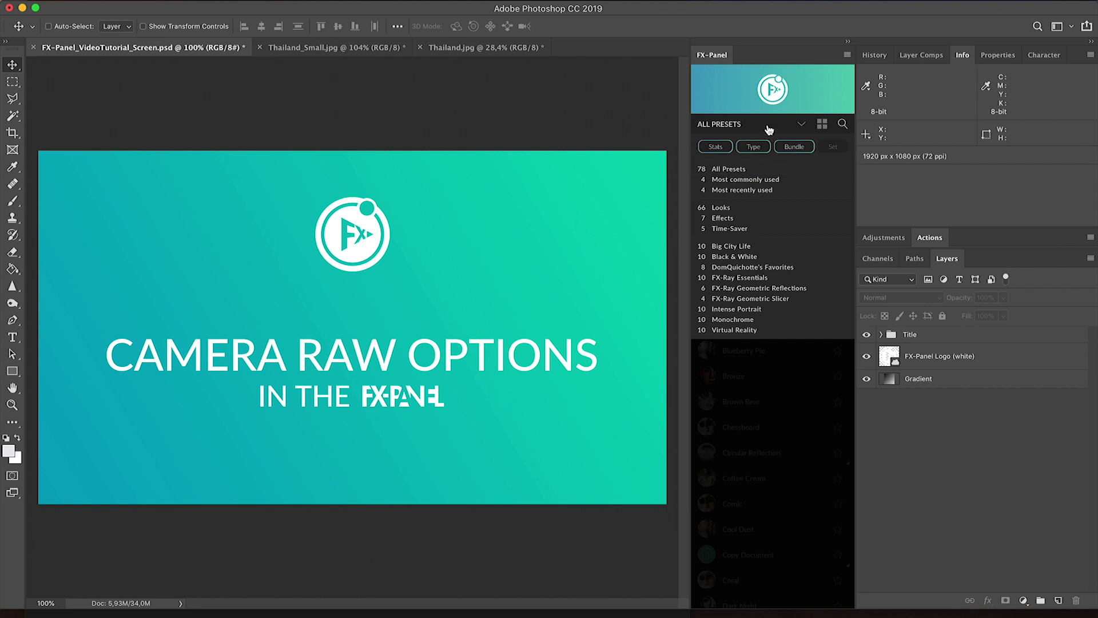
pyautogui.click(767, 125)
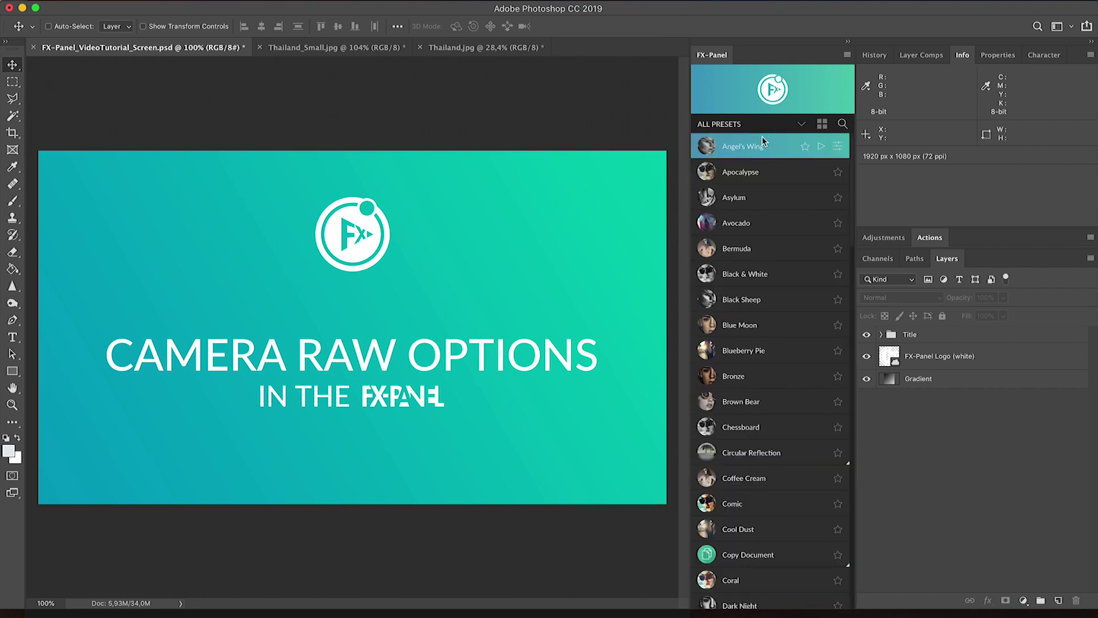
# Step: Filter the FX-Panel list to Camera Raw presets and open the Bermuda preset's options
pyautogui.click(842, 126)
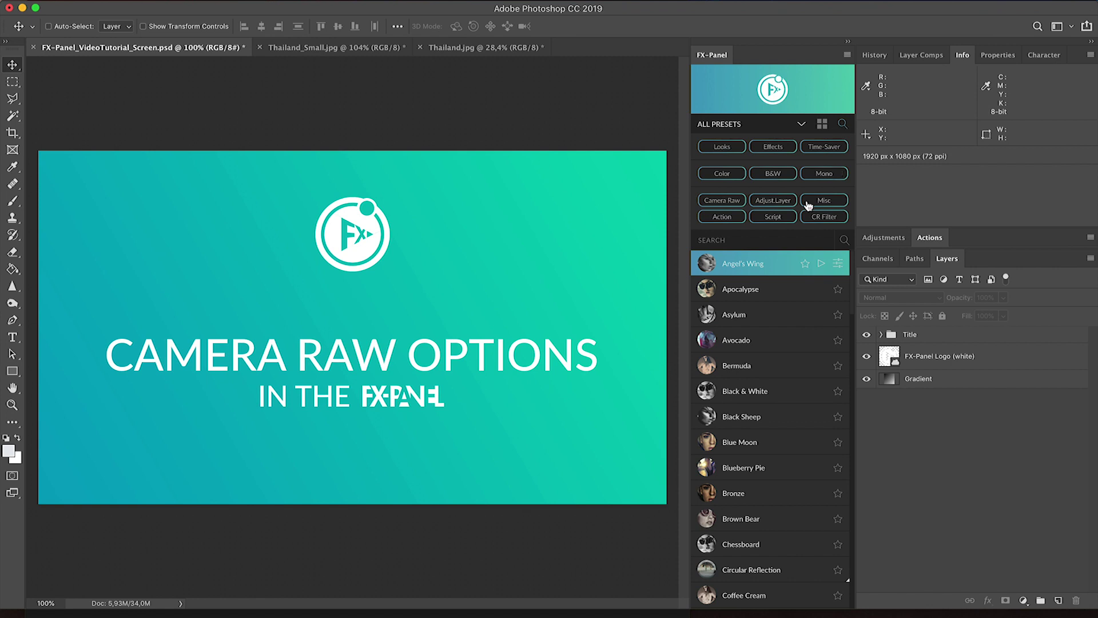
pyautogui.click(724, 207)
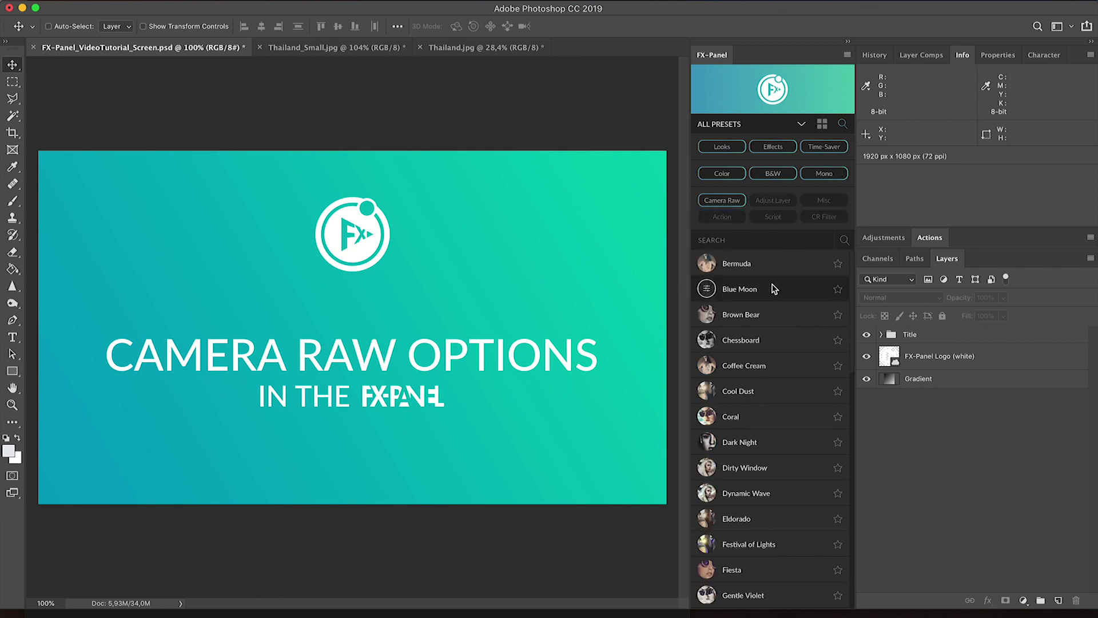
pyautogui.scroll(-10, 767, 320)
pyautogui.scroll(15, 795, 362)
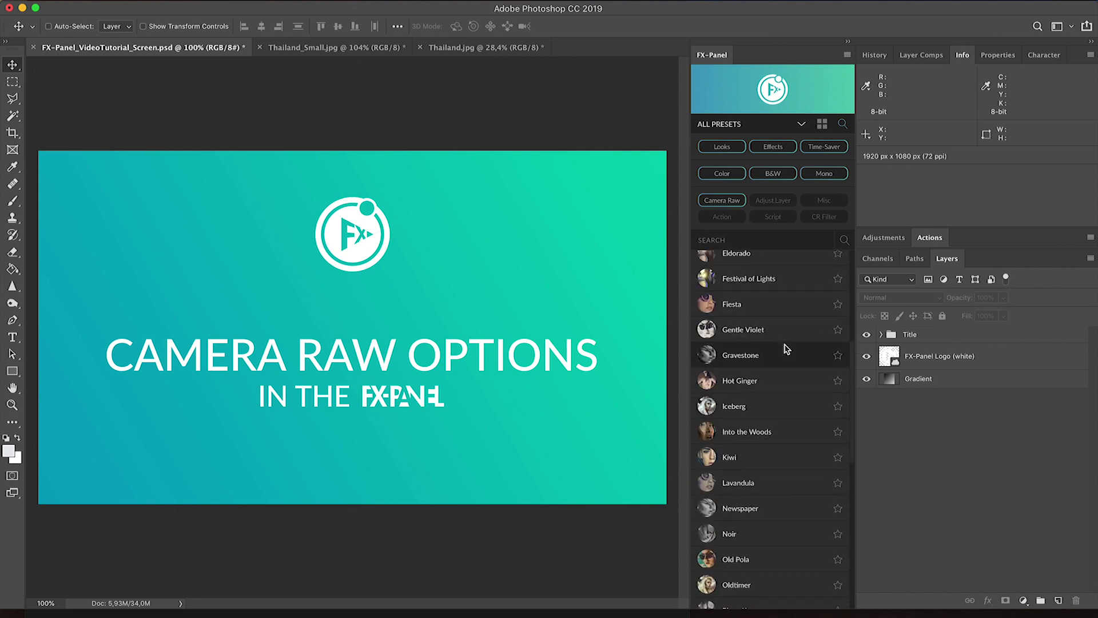
pyautogui.scroll(1, 786, 301)
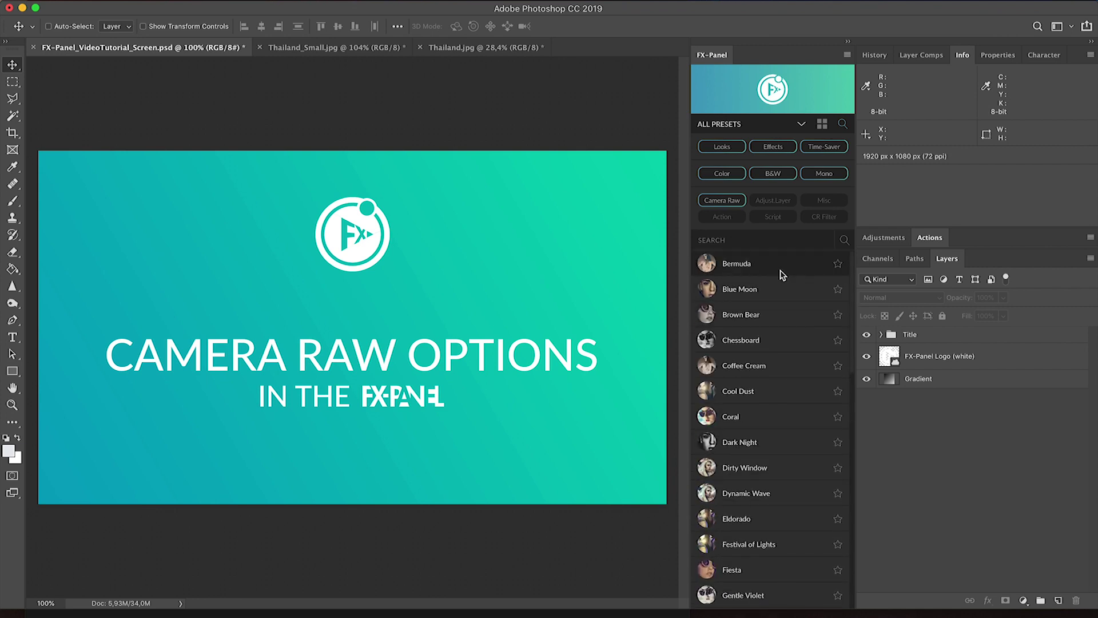
pyautogui.click(779, 274)
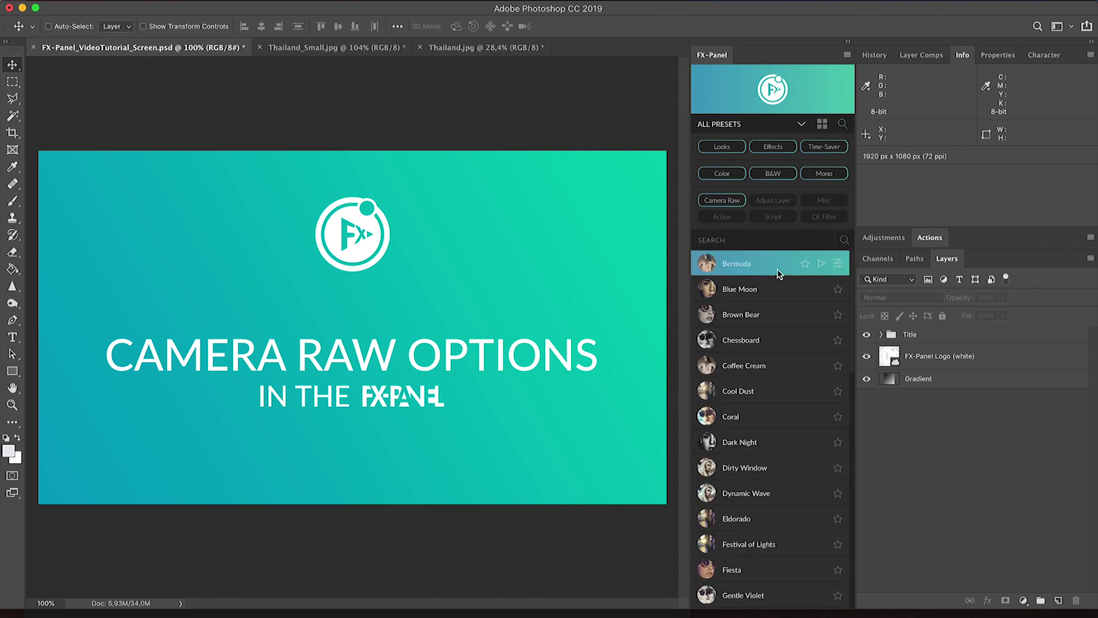
pyautogui.click(844, 265)
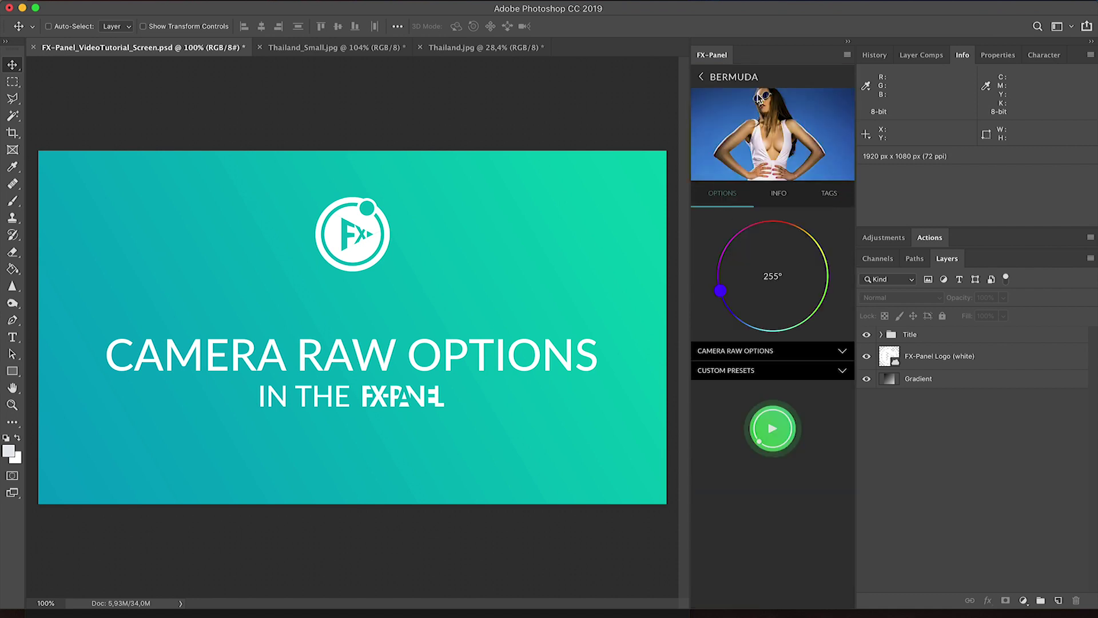
# Step: Check Blue Moon's settings, then open Brown Bear's and expand its Camera Raw Options
pyautogui.click(702, 76)
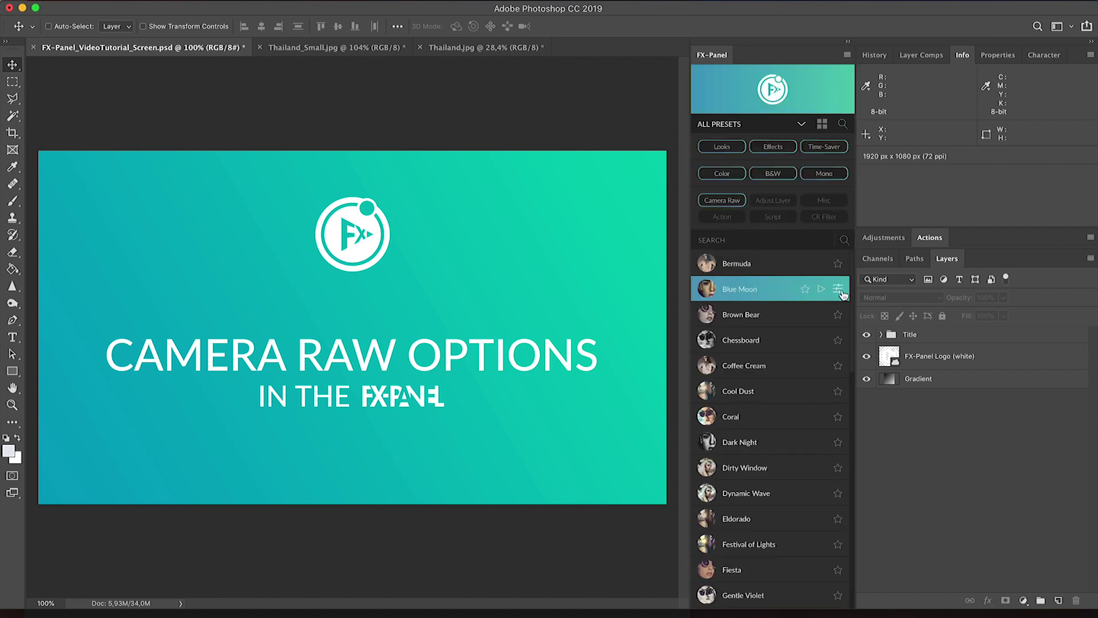
pyautogui.click(838, 289)
pyautogui.click(701, 76)
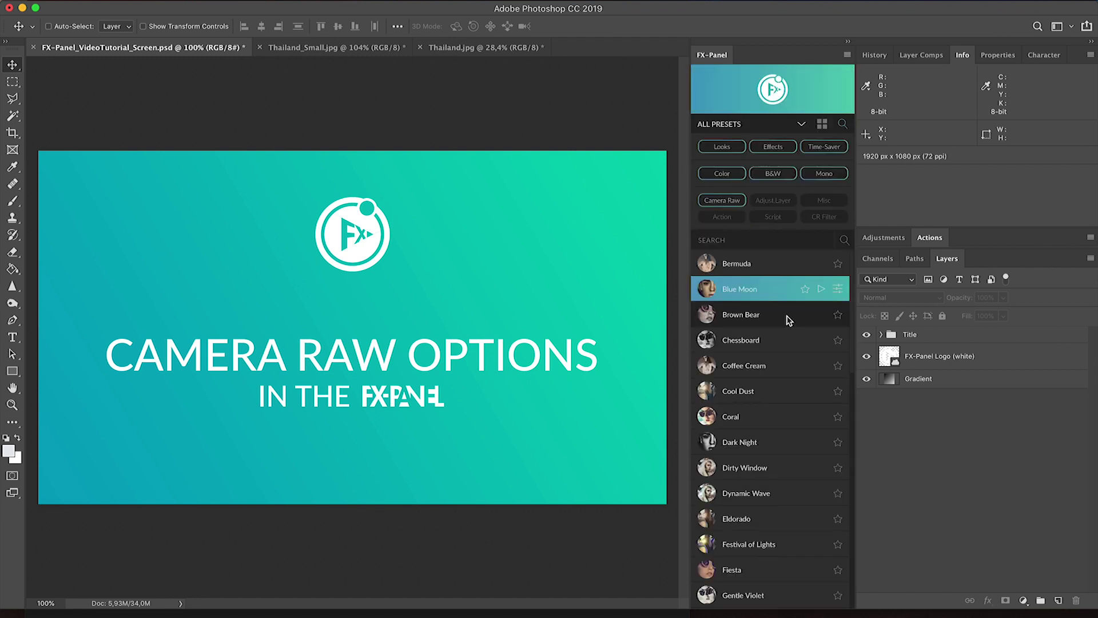
pyautogui.click(838, 314)
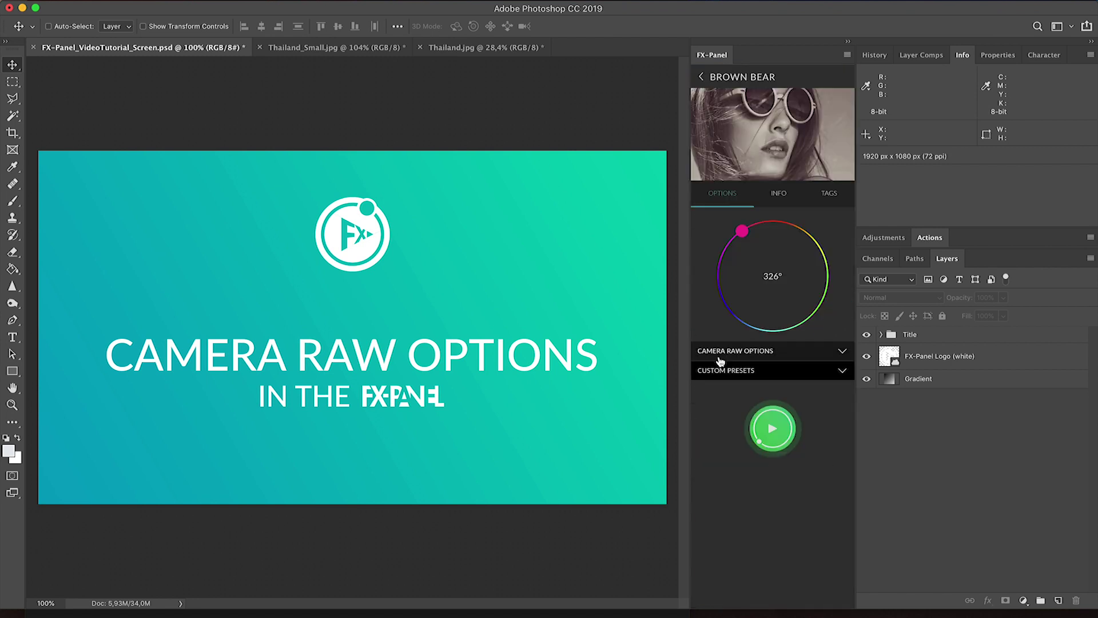
pyautogui.click(793, 355)
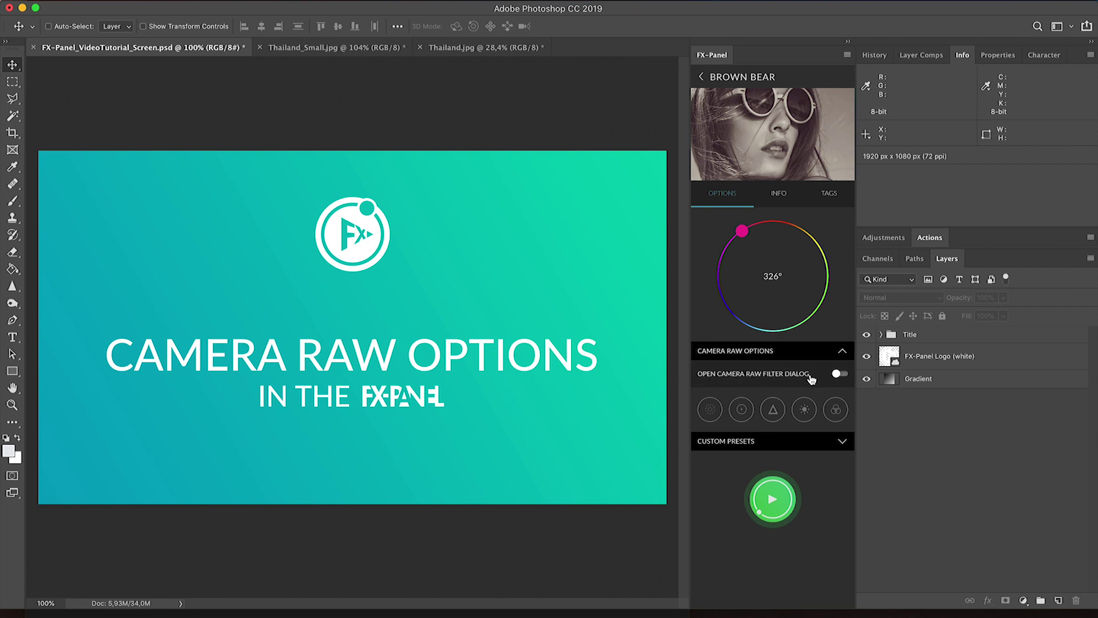
# Step: Apply Brown Bear to the title screen, inspect its layer group, and run it again
pyautogui.click(772, 498)
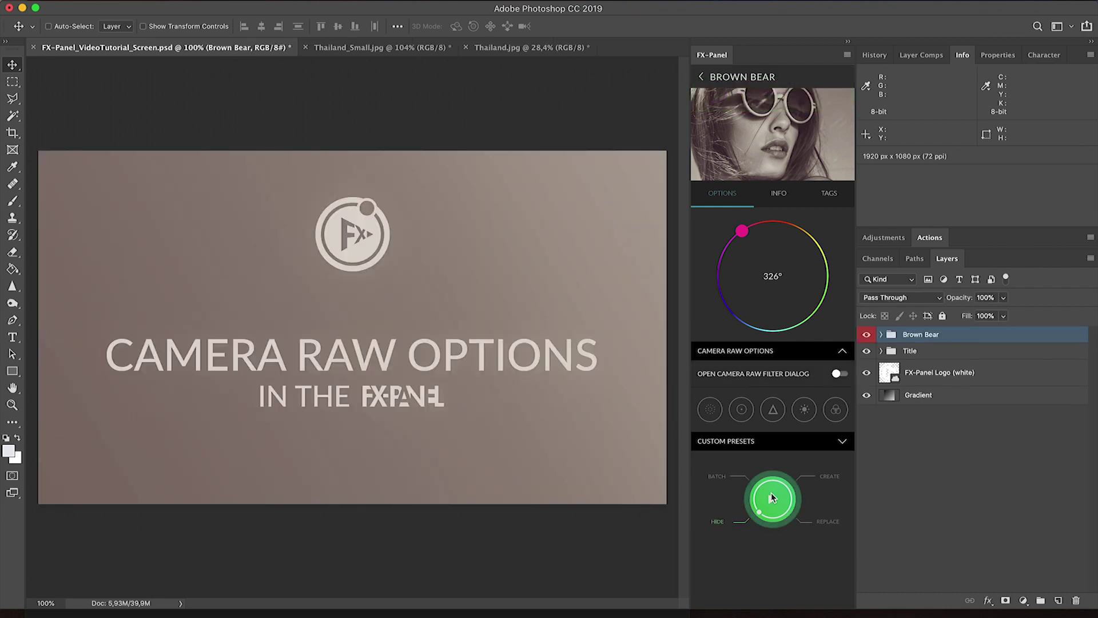
pyautogui.click(880, 335)
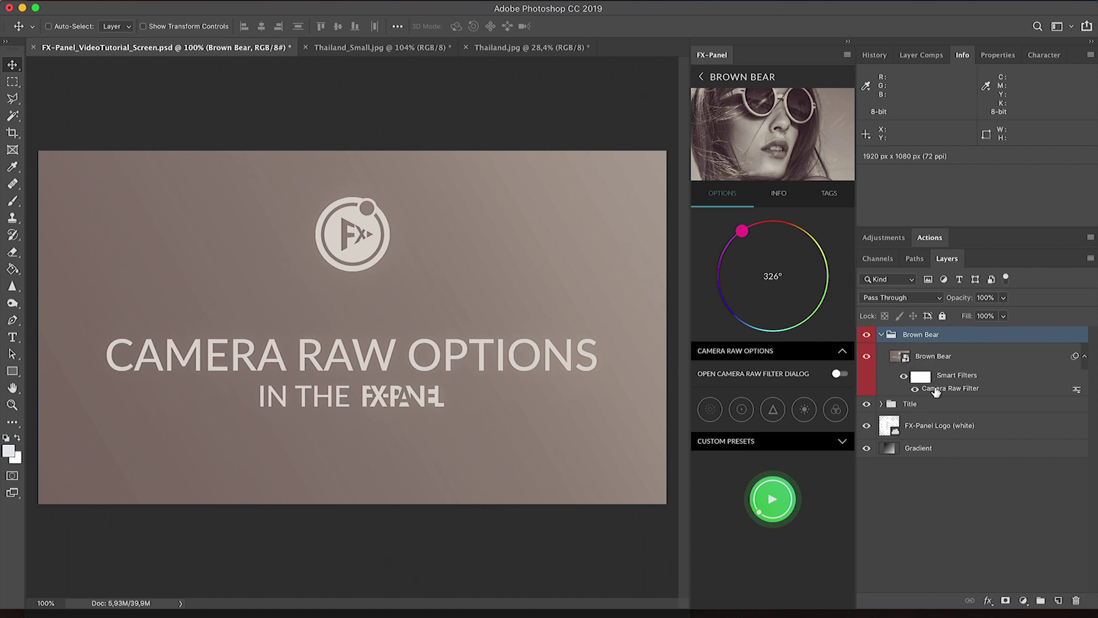
pyautogui.click(881, 334)
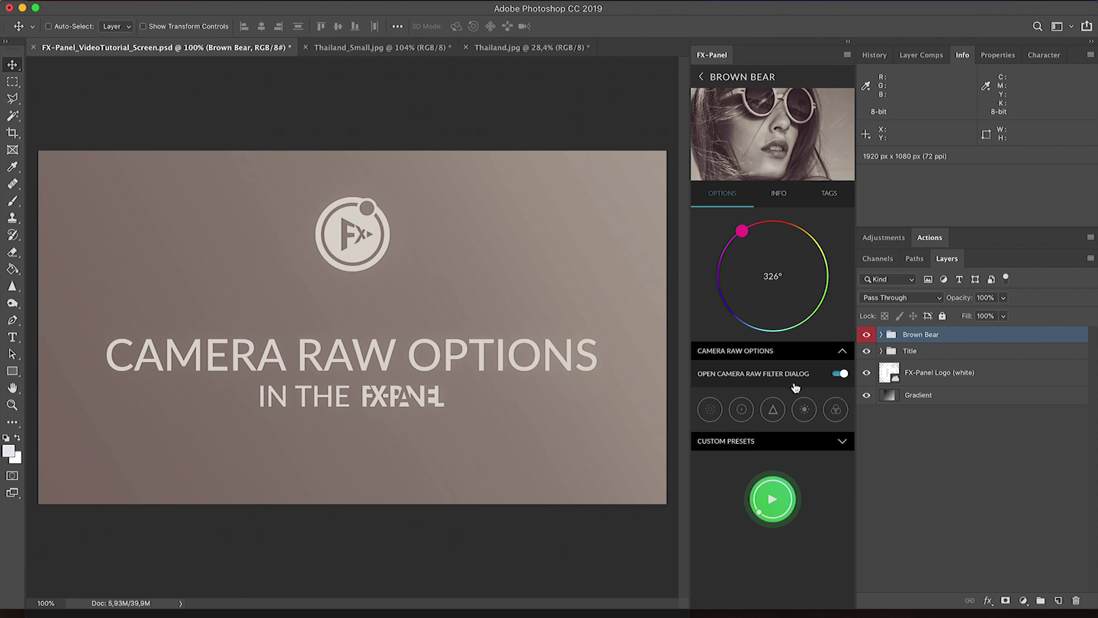
pyautogui.click(790, 496)
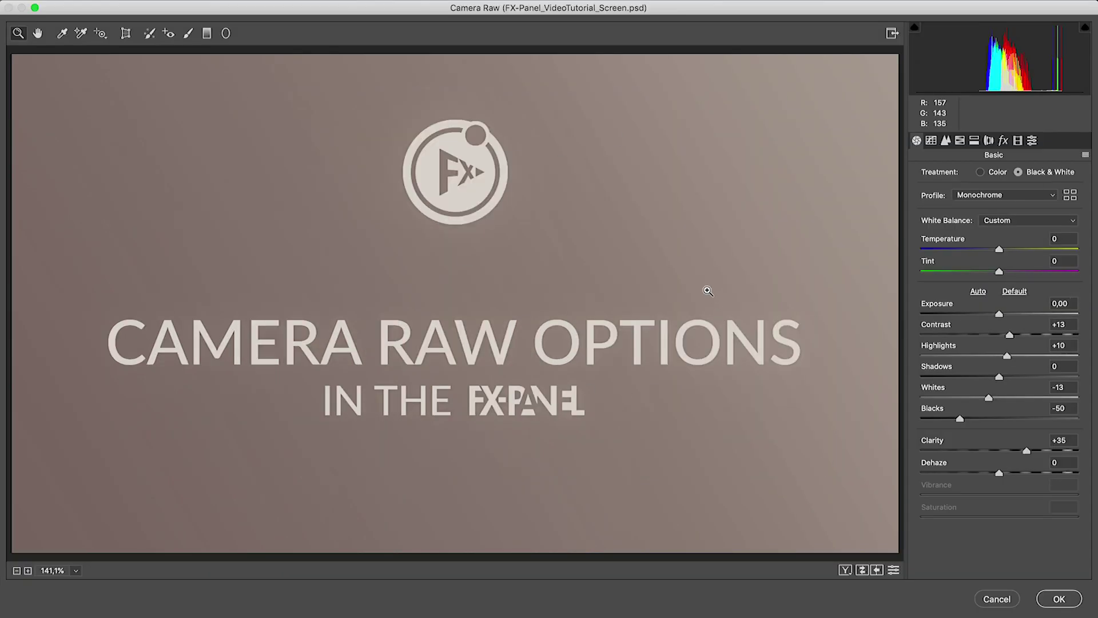
# Step: Set Contrast to +39 and Exposure to -0,90 in Camera Raw and confirm
pyautogui.moveTo(1010, 337); pyautogui.dragTo(987, 322)
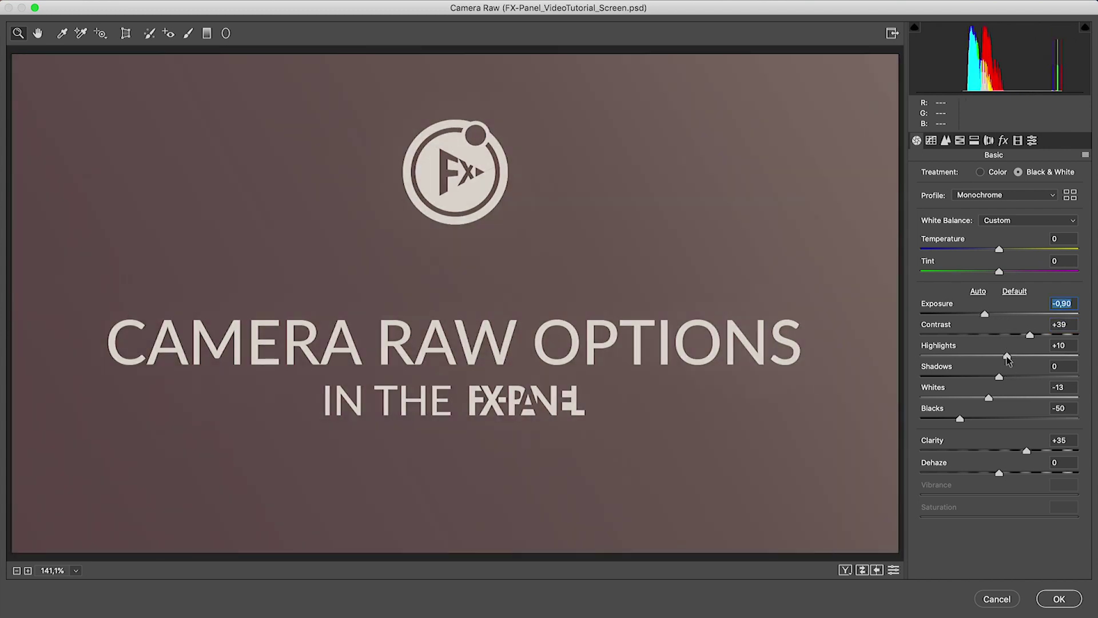
pyautogui.click(1059, 599)
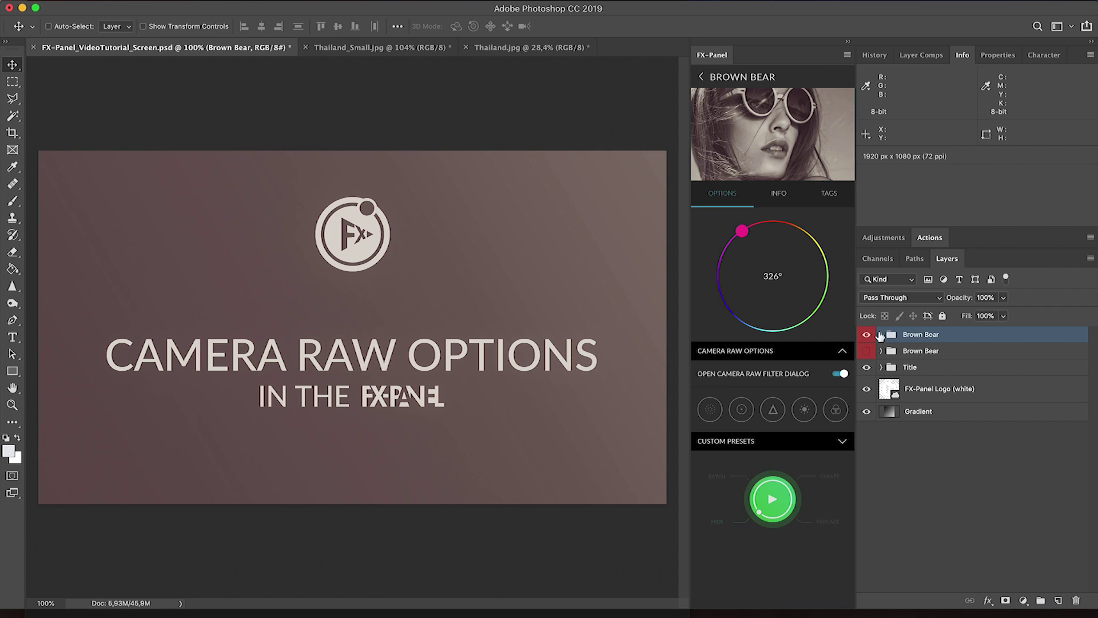
# Step: Delete both Brown Bear groups, disable the Camera Raw dialog option, and show Thailand_Small.jpg
pyautogui.click(778, 506)
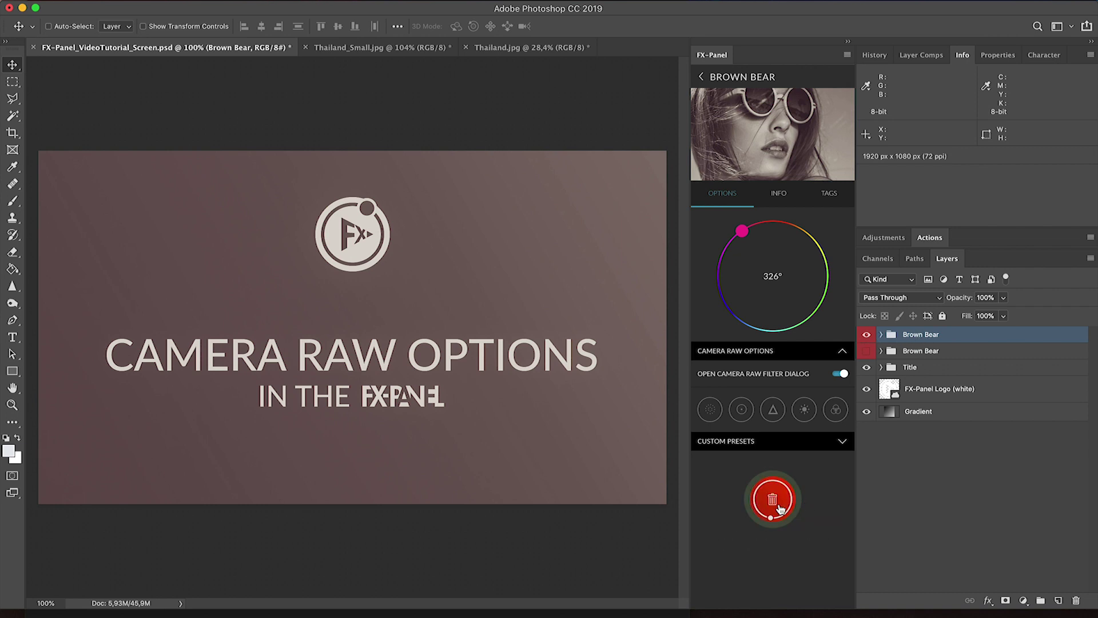
pyautogui.click(788, 375)
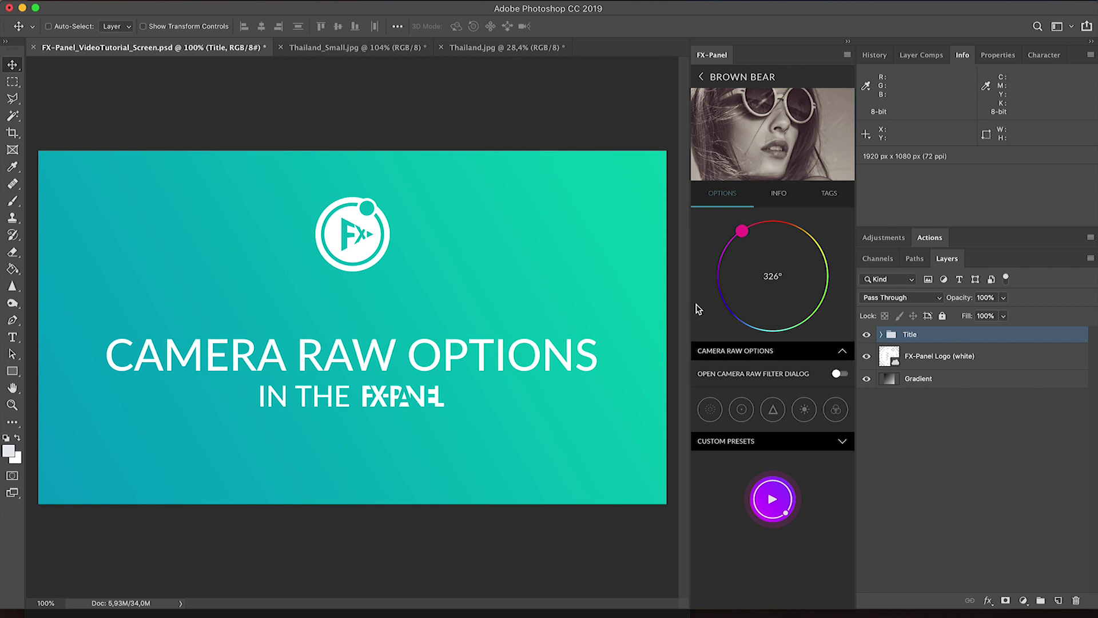
pyautogui.click(374, 49)
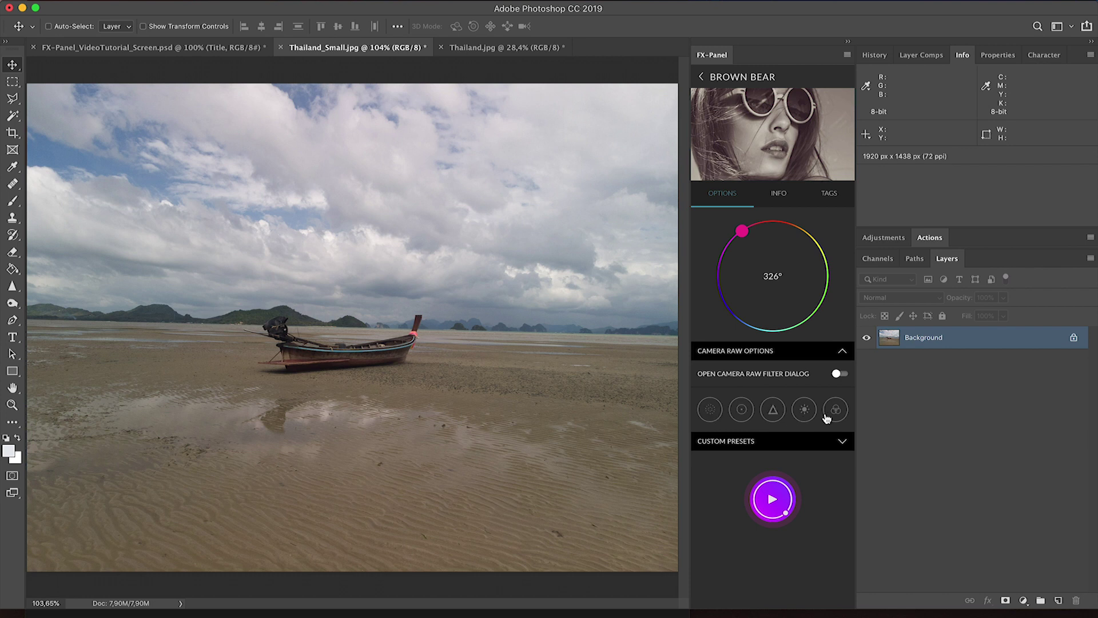
# Step: Browse grain, vignette, sharpen, luminance and colour noise settings, ending on Grain
pyautogui.click(712, 420)
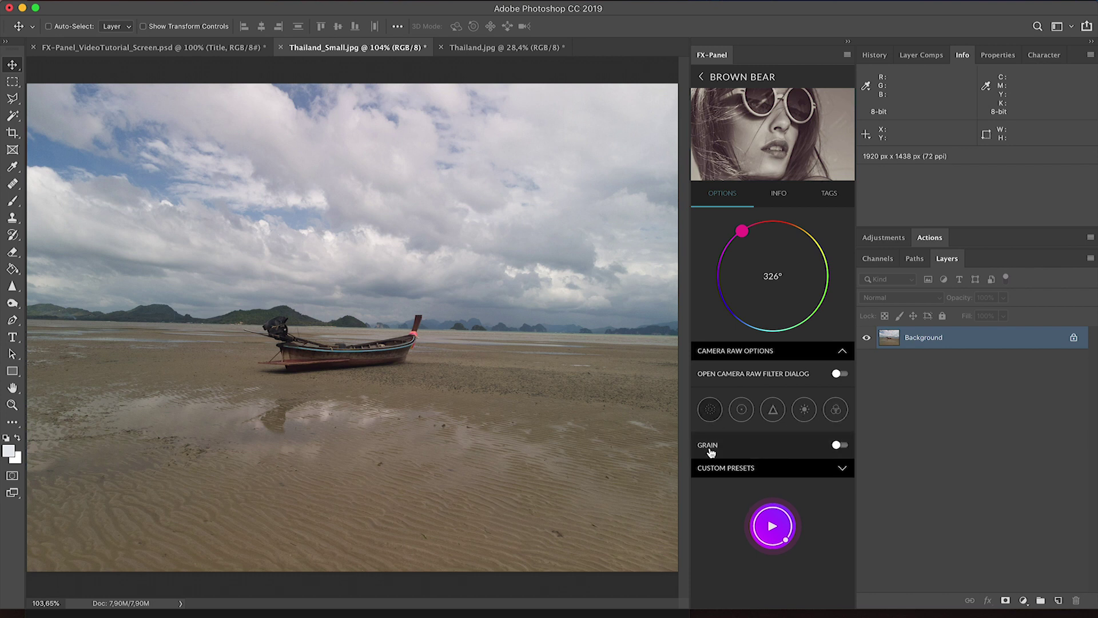
pyautogui.click(746, 420)
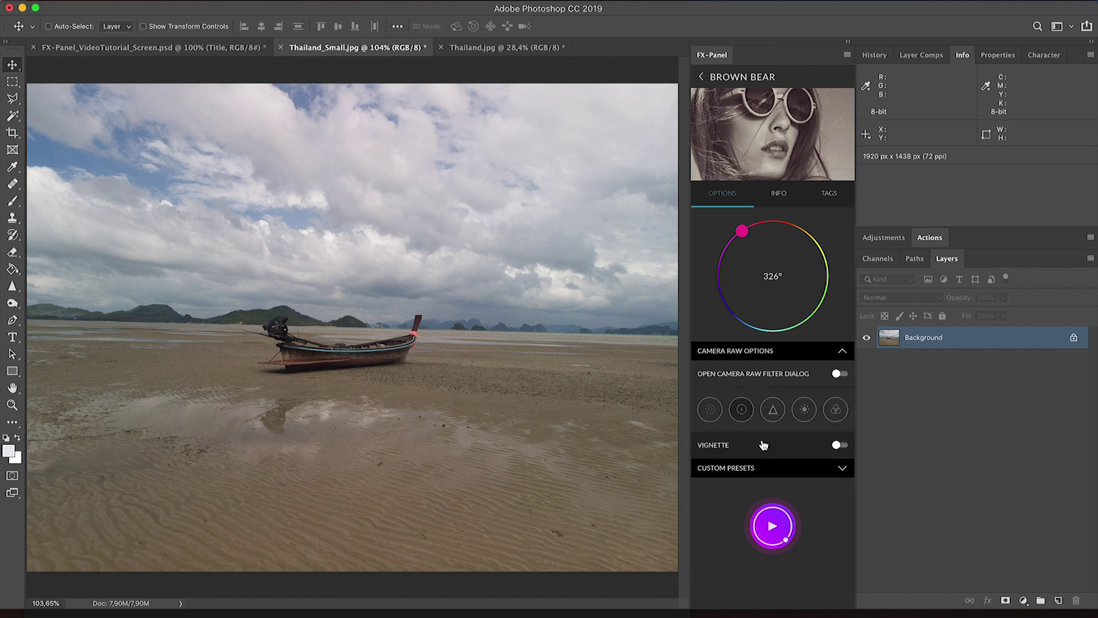
pyautogui.click(773, 409)
pyautogui.click(807, 412)
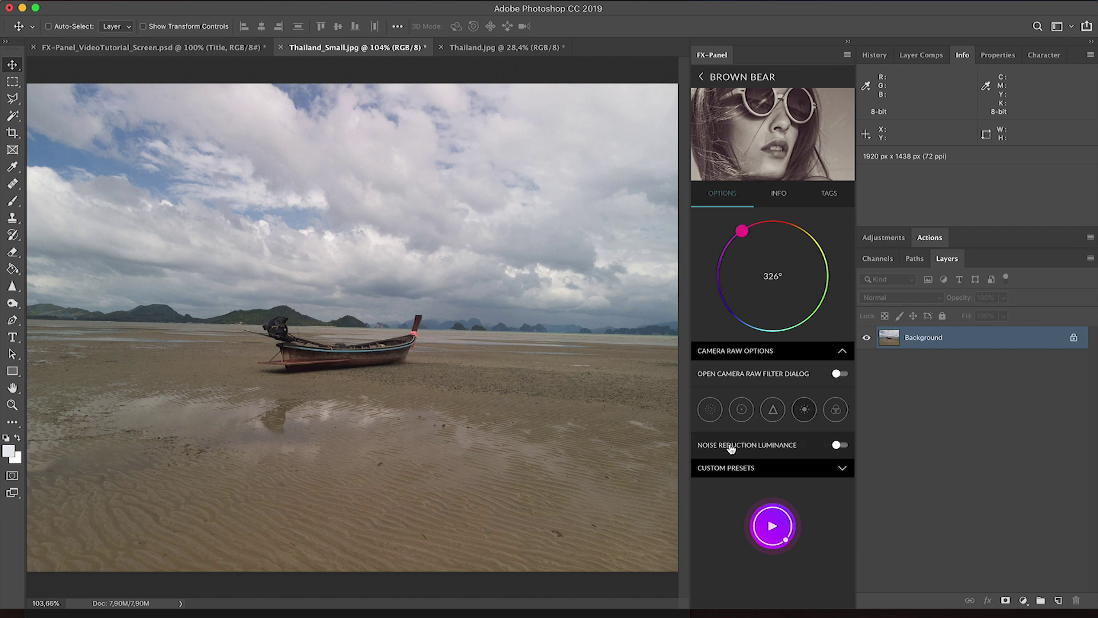
pyautogui.click(835, 410)
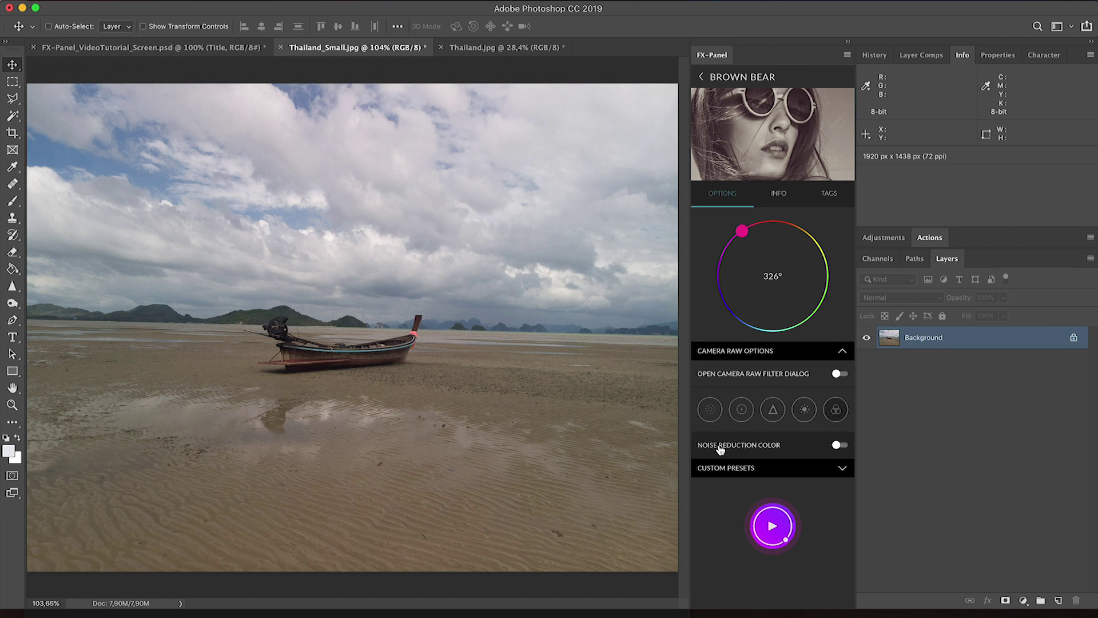
pyautogui.click(711, 410)
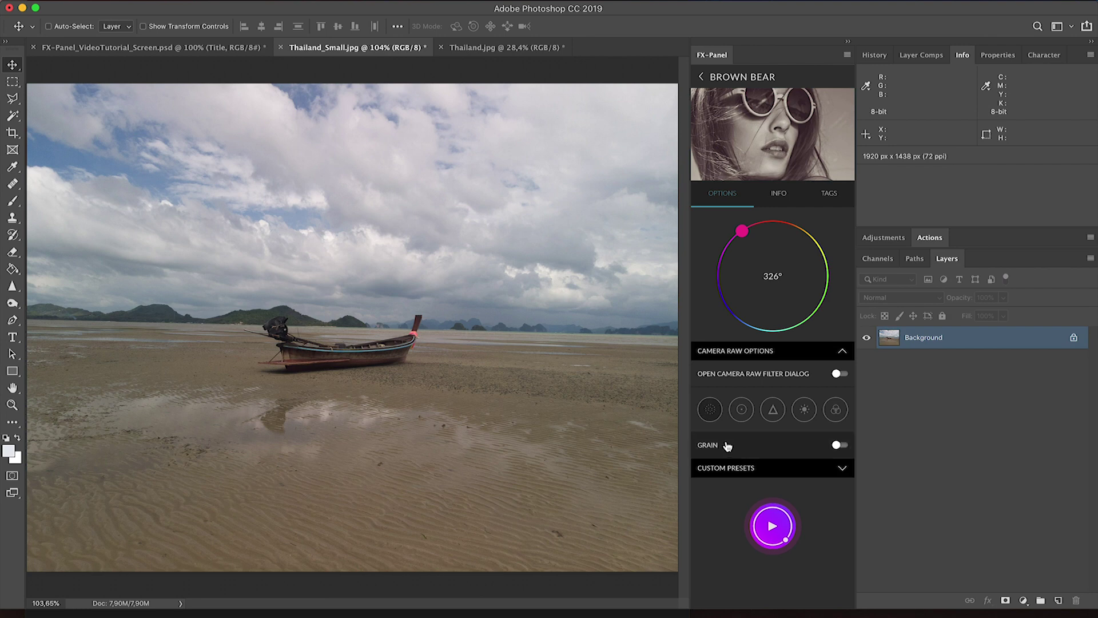
# Step: Switch Grain on and apply Brown Bear to the boat photo
pyautogui.click(767, 452)
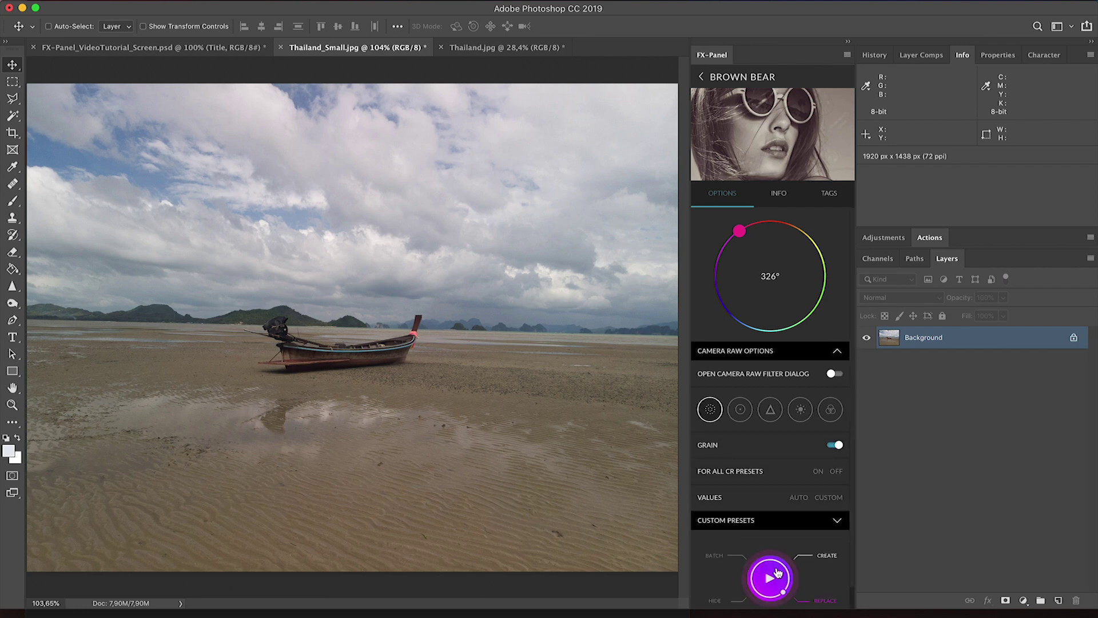
pyautogui.scroll(-1, 773, 578)
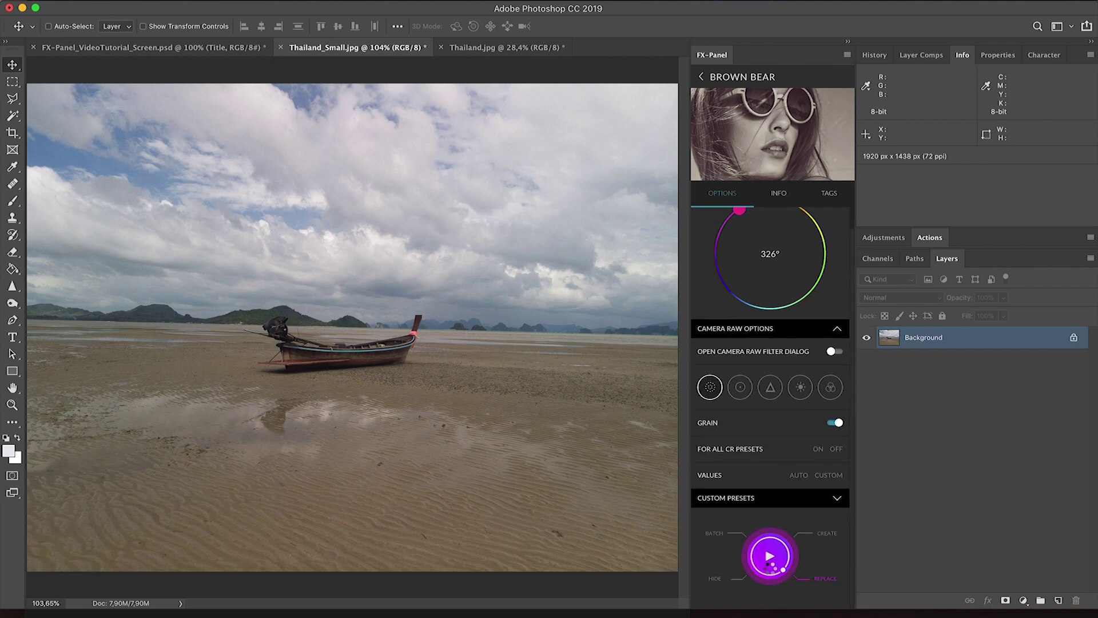
pyautogui.click(767, 561)
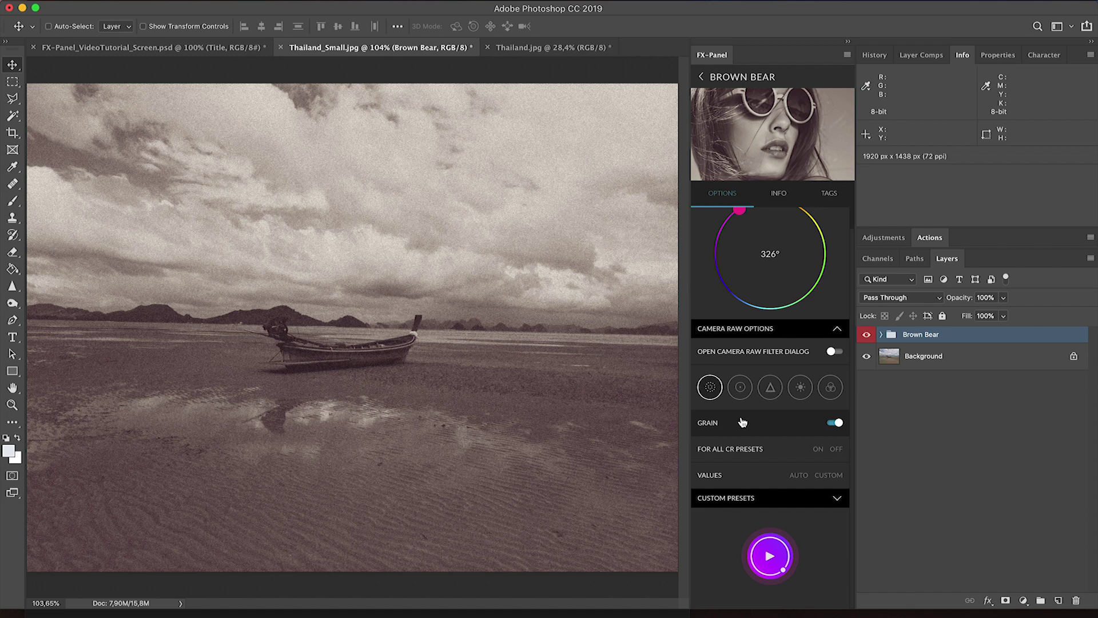
# Step: Leave Grain applying to all CR presets ON, then return to the full preset list
pyautogui.click(779, 457)
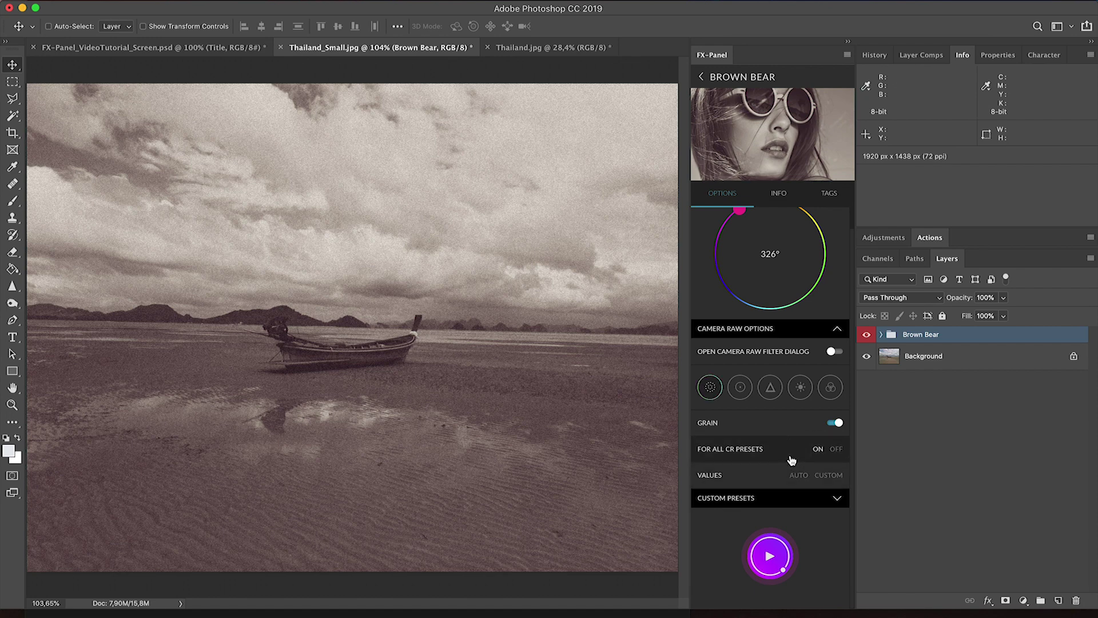
pyautogui.click(791, 460)
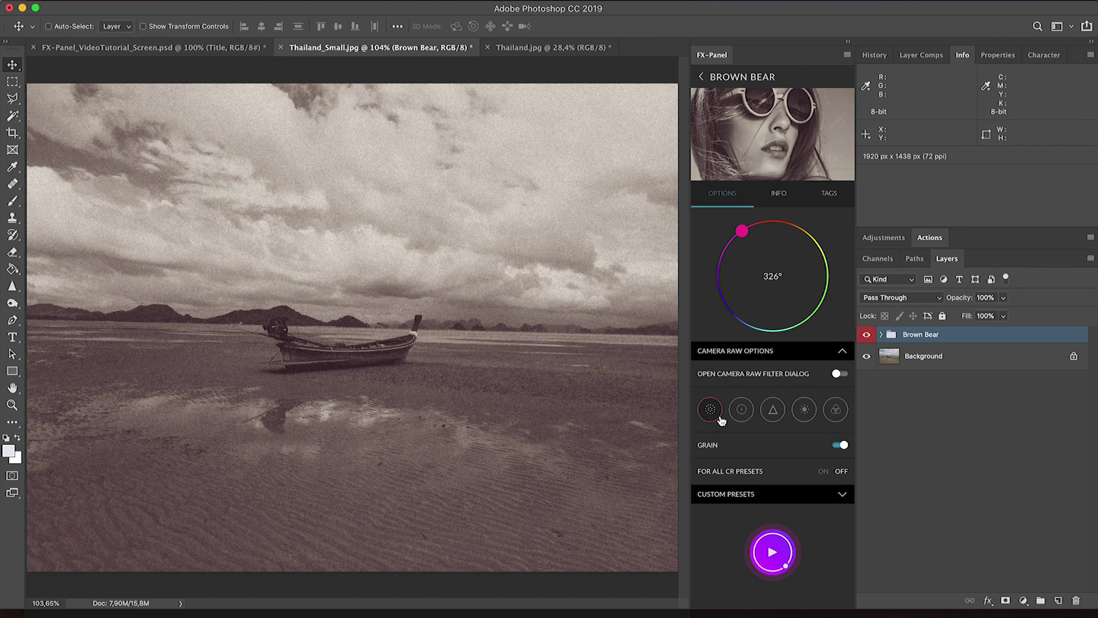
pyautogui.click(780, 474)
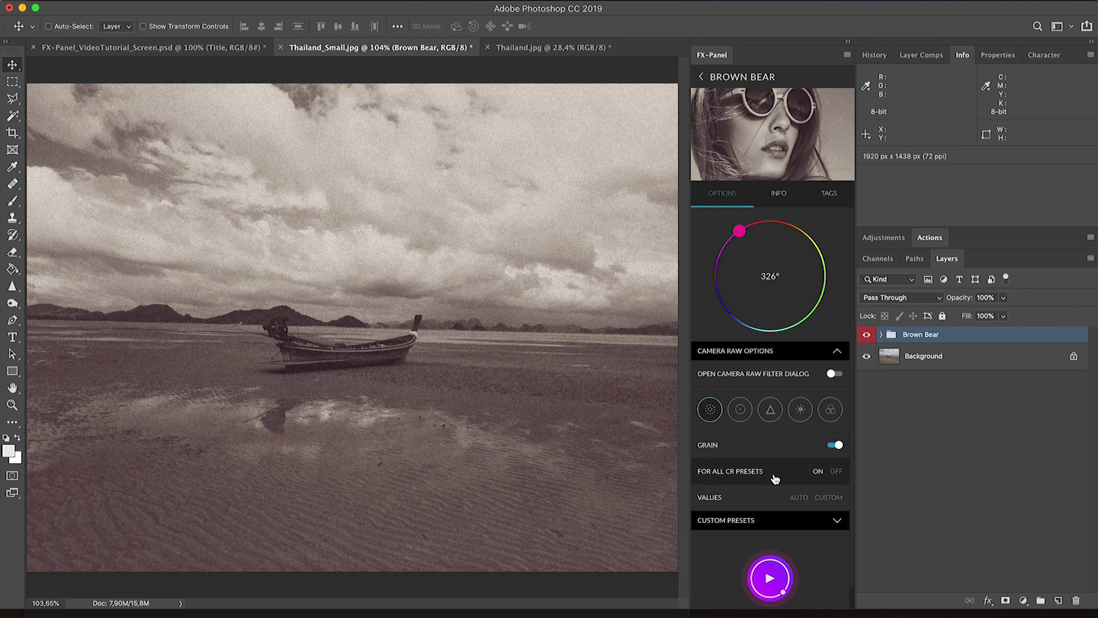
pyautogui.click(776, 476)
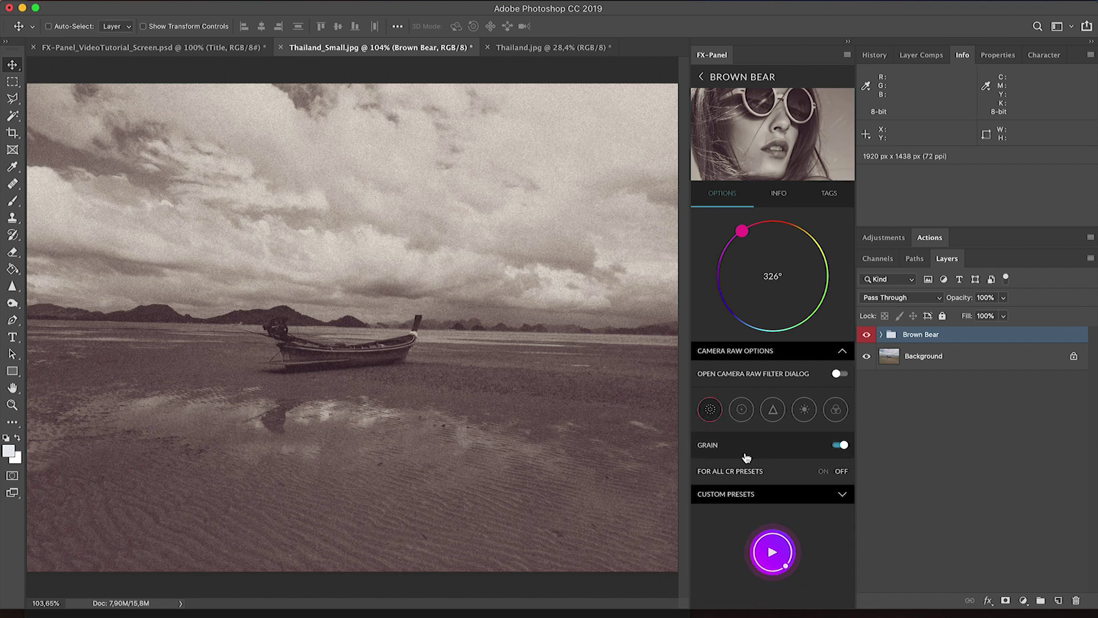
pyautogui.click(783, 474)
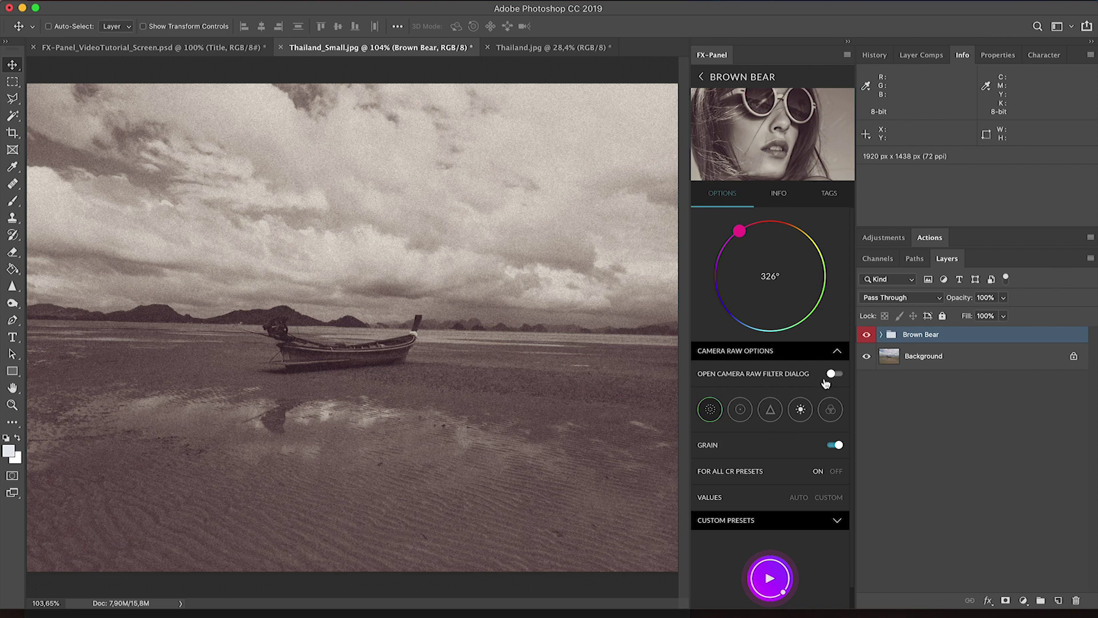
pyautogui.click(702, 76)
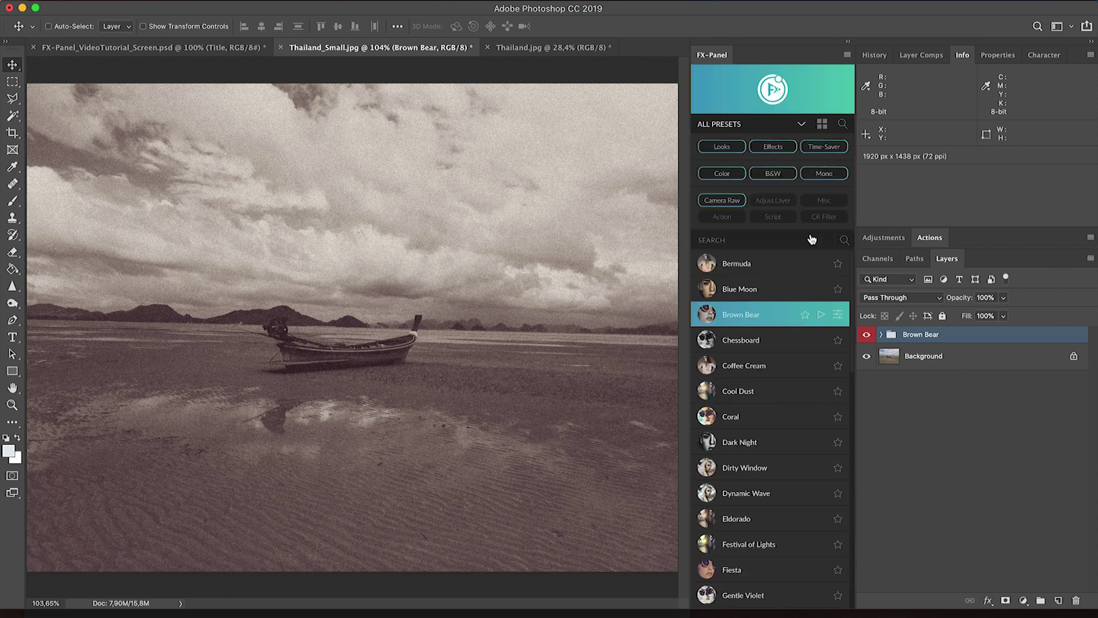
# Step: Inspect the Cool Dust preset's Camera Raw options, then go back to the list
pyautogui.click(805, 390)
pyautogui.click(839, 392)
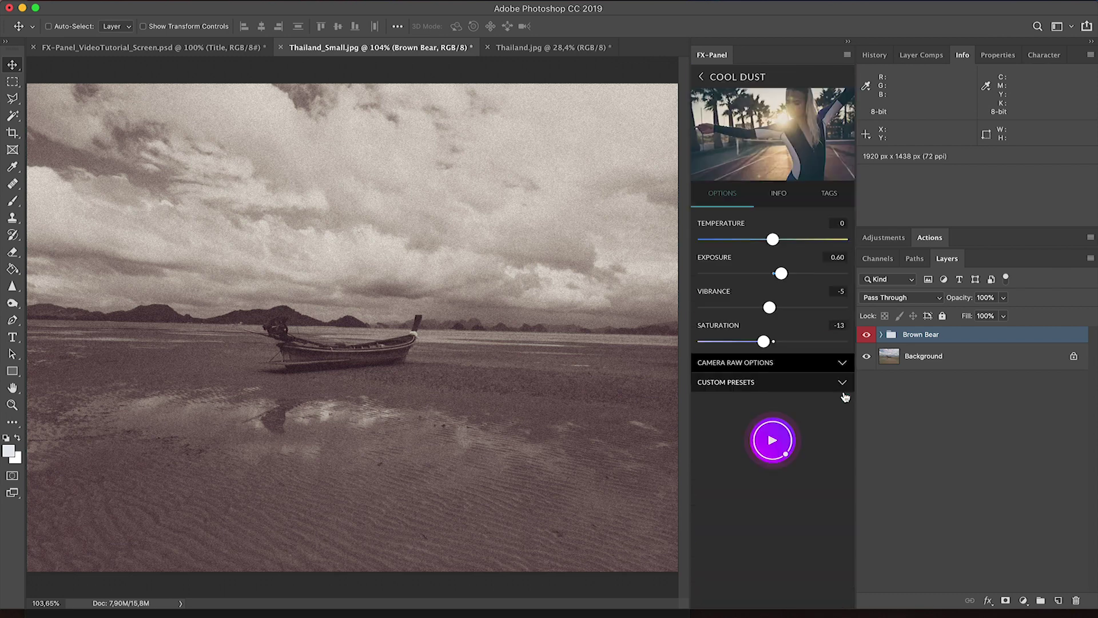
pyautogui.click(761, 372)
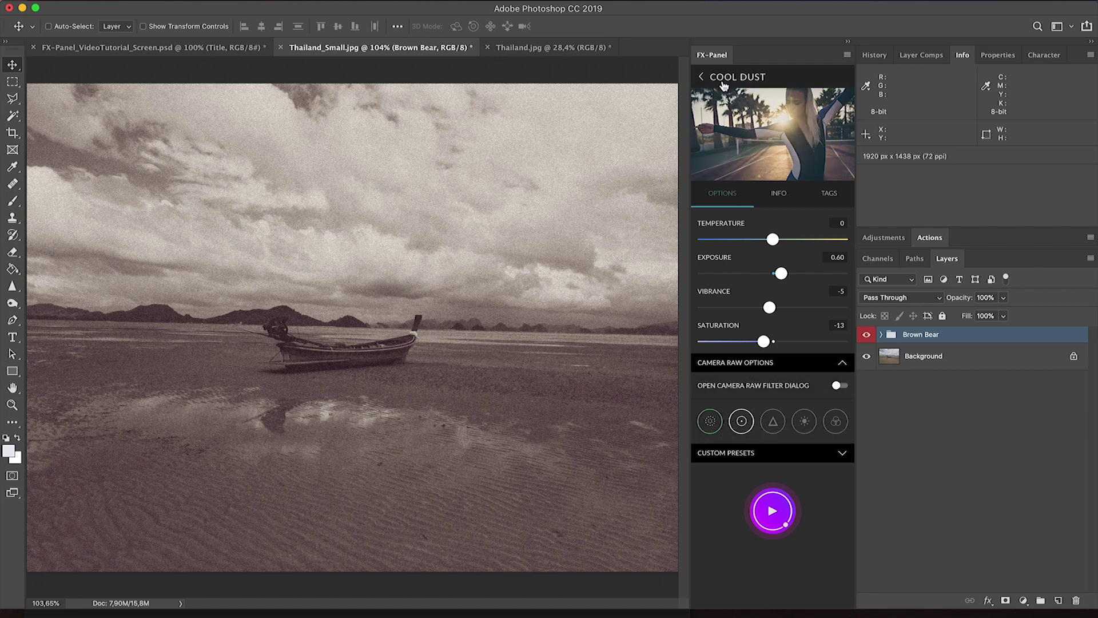
pyautogui.click(702, 76)
# Step: Open the Trash preset and view its Camera Raw grain and sharpen settings
pyautogui.scroll(-15, 829, 417)
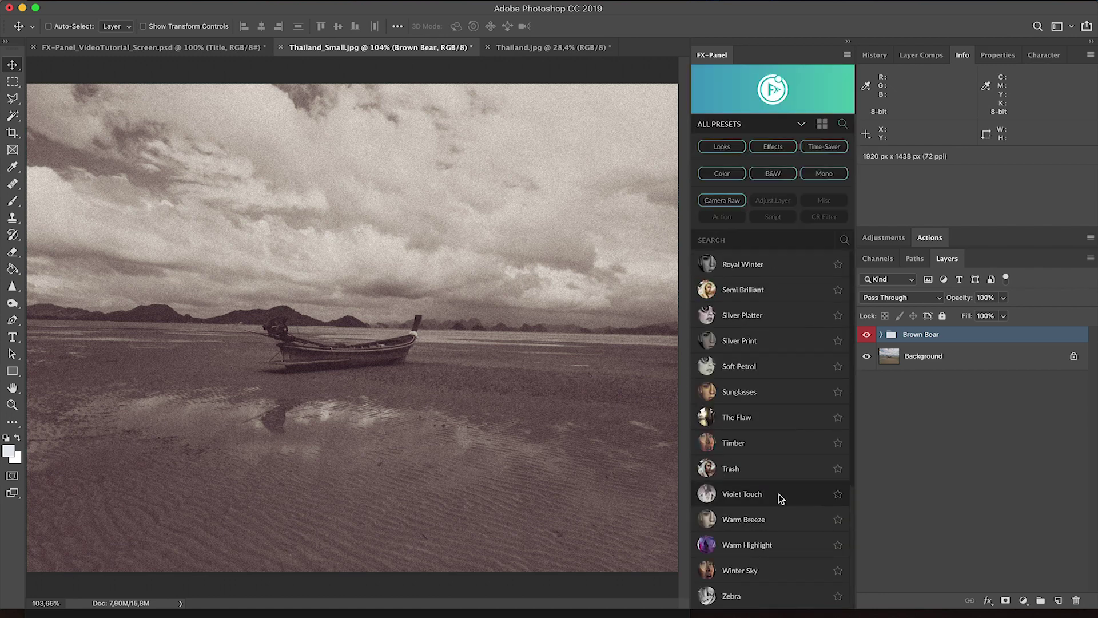
pyautogui.click(804, 472)
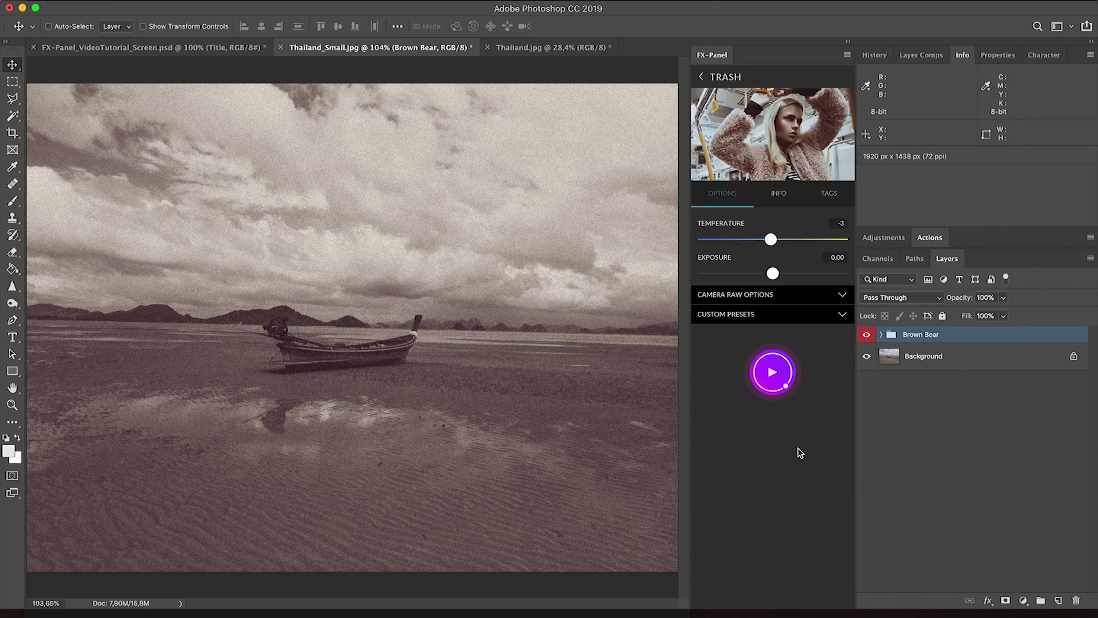
pyautogui.click(806, 294)
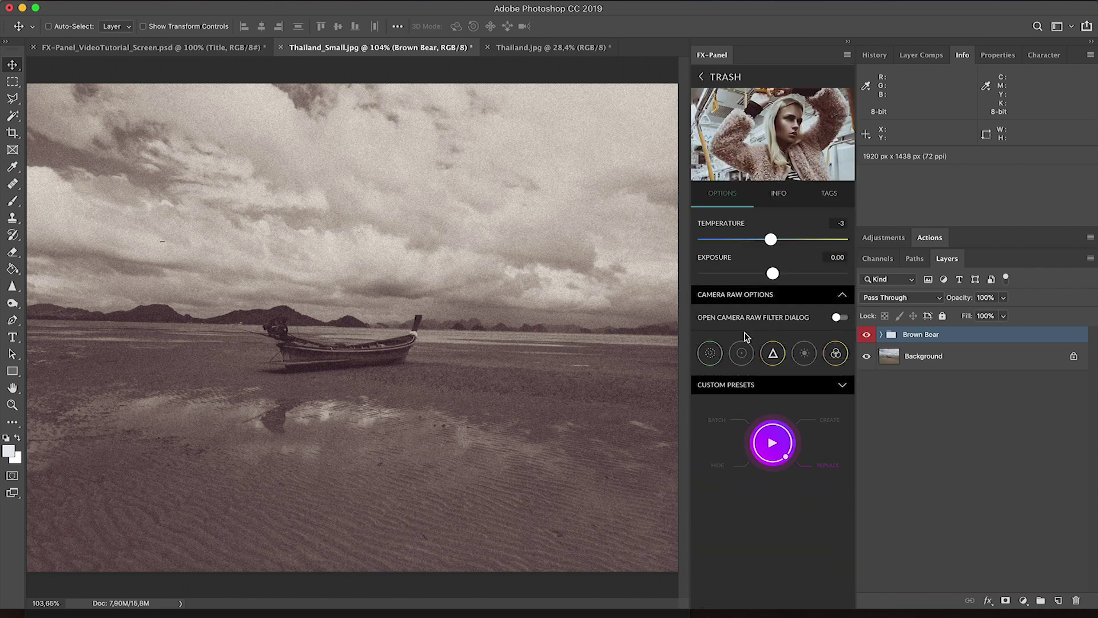
pyautogui.click(716, 360)
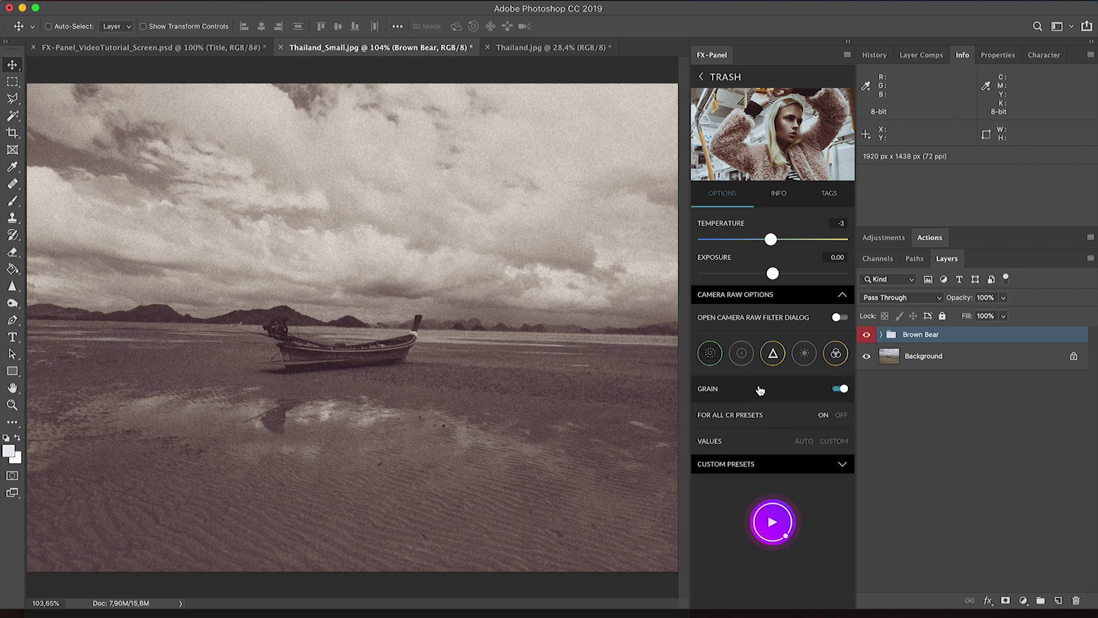
pyautogui.click(772, 355)
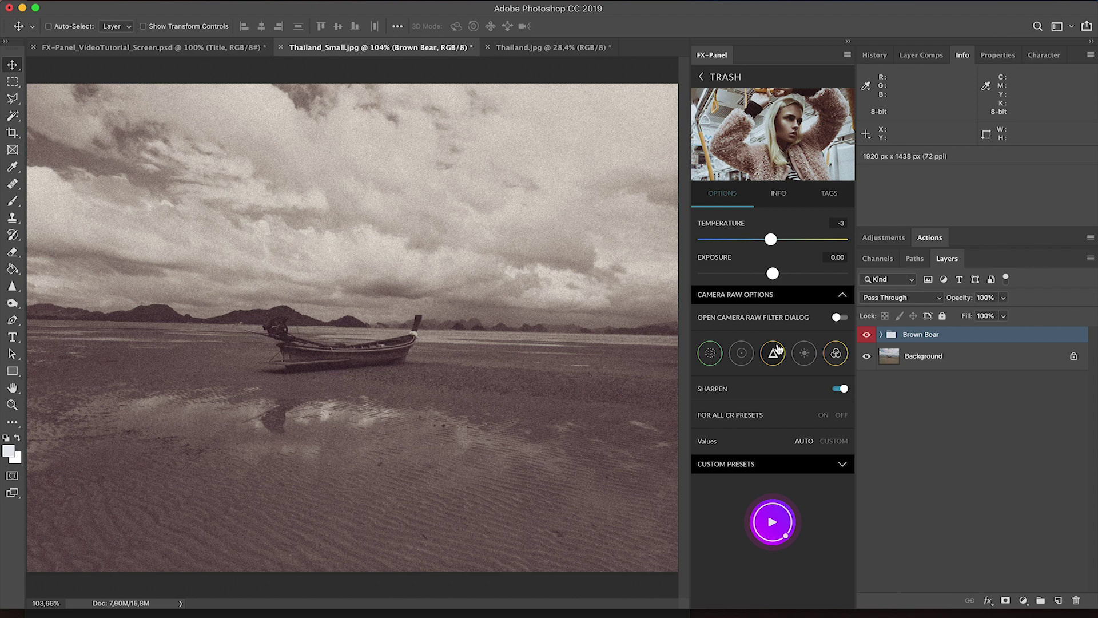
# Step: Return to the grain settings and remove the Brown Bear group to restore the boat photo's original colours
pyautogui.click(710, 353)
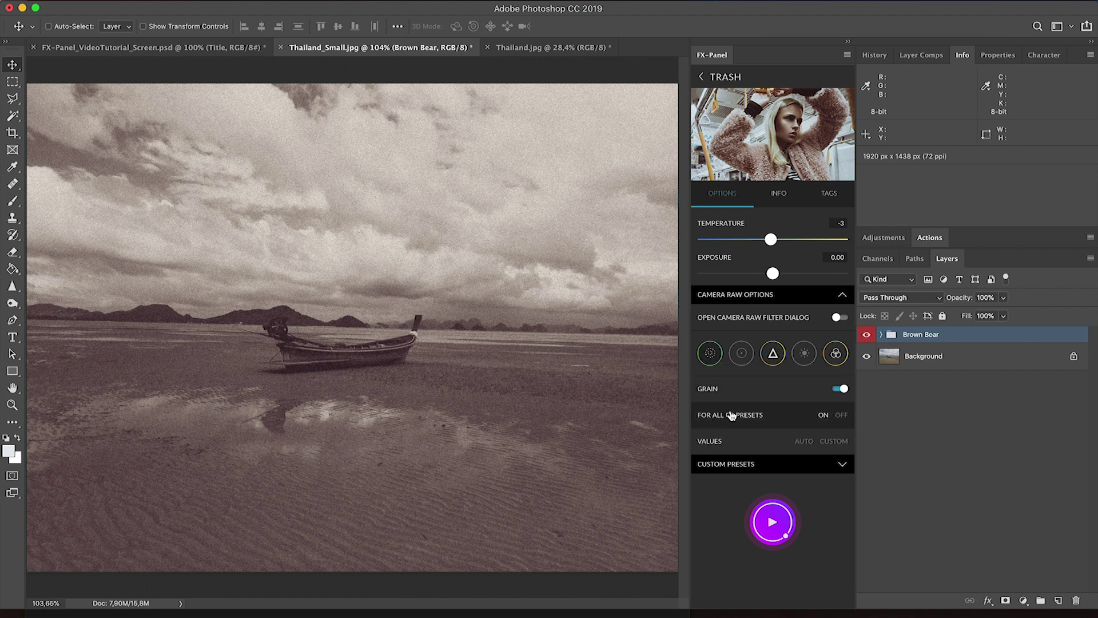
pyautogui.click(756, 542)
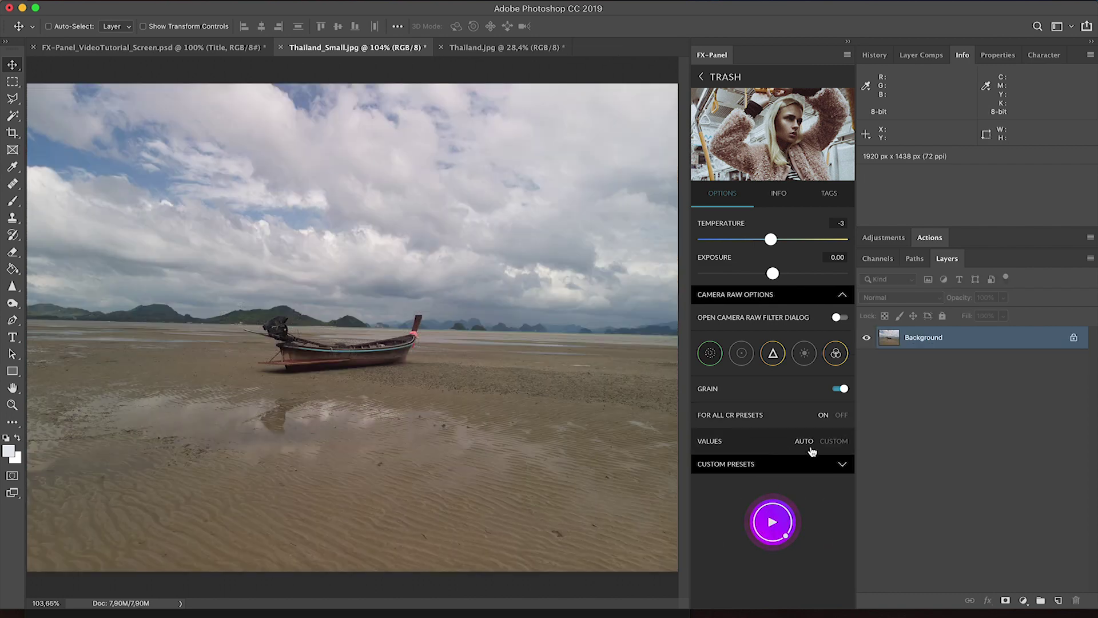
# Step: Stop grain applying to all Camera Raw presets and apply the Trash preset to Thailand_Small.jpg
pyautogui.click(780, 420)
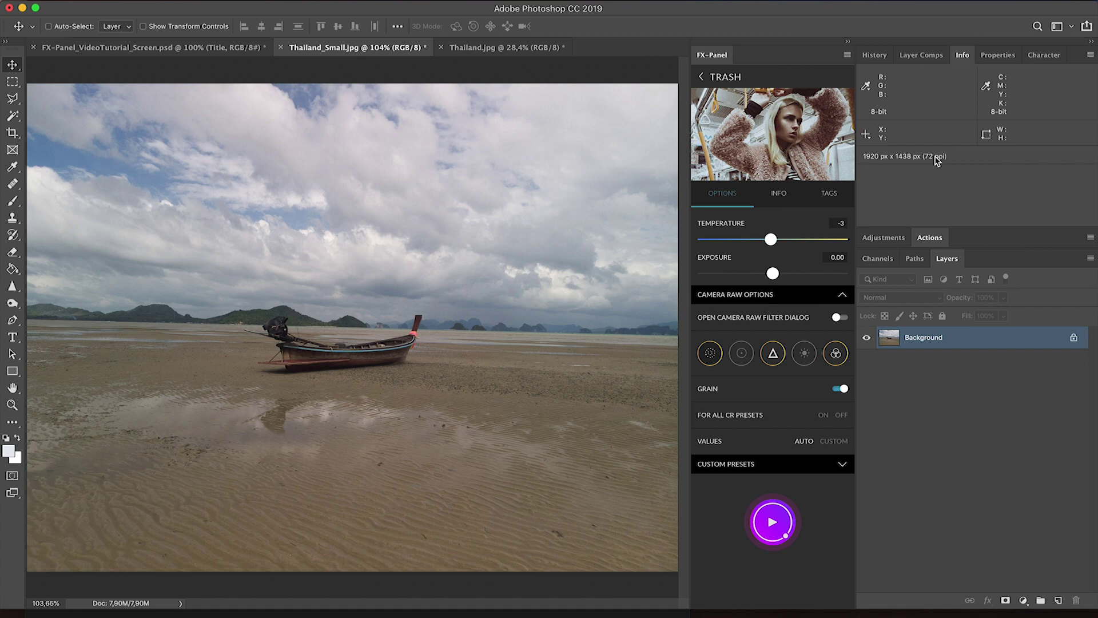
pyautogui.moveTo(778, 529)
pyautogui.click(777, 526)
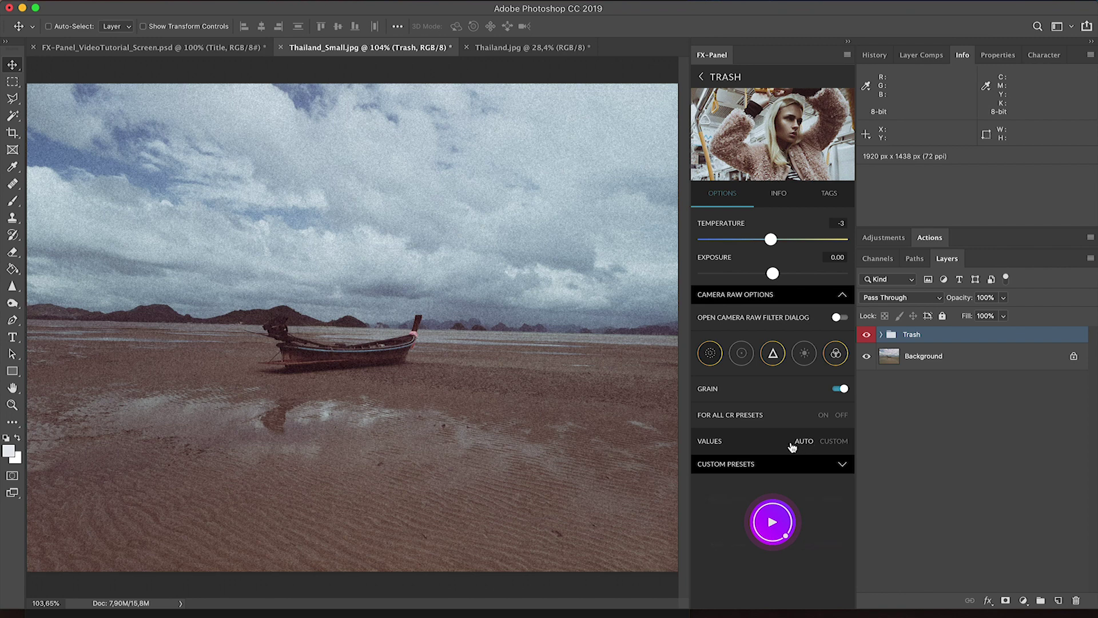
# Step: Apply the Trash preset to Thailand.jpg as well, then return to Thailand_Small.jpg
pyautogui.click(549, 51)
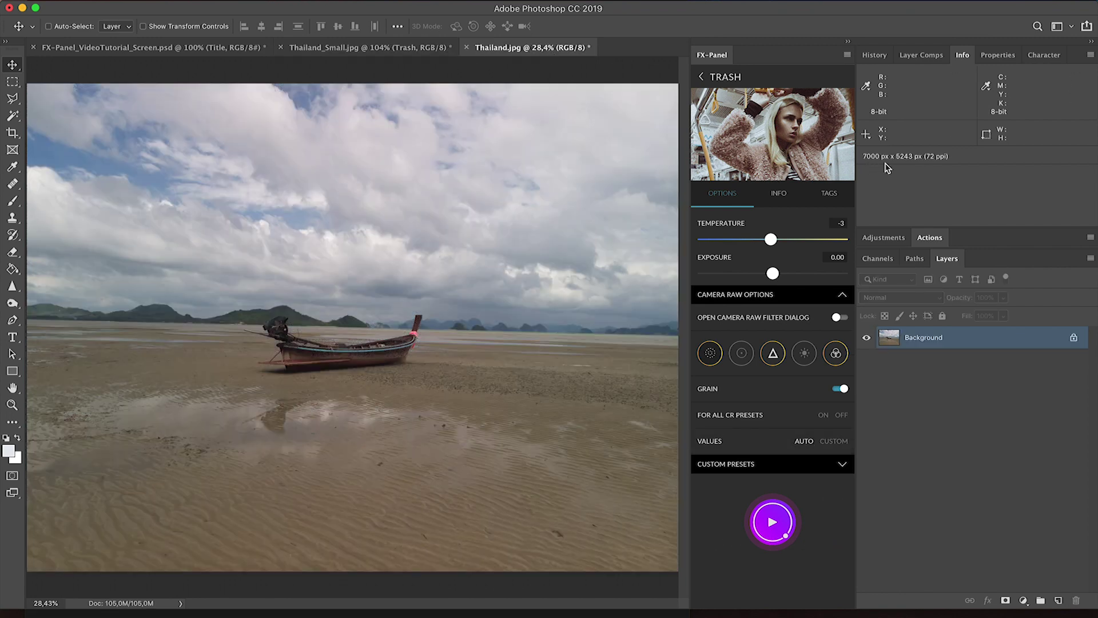
pyautogui.click(789, 538)
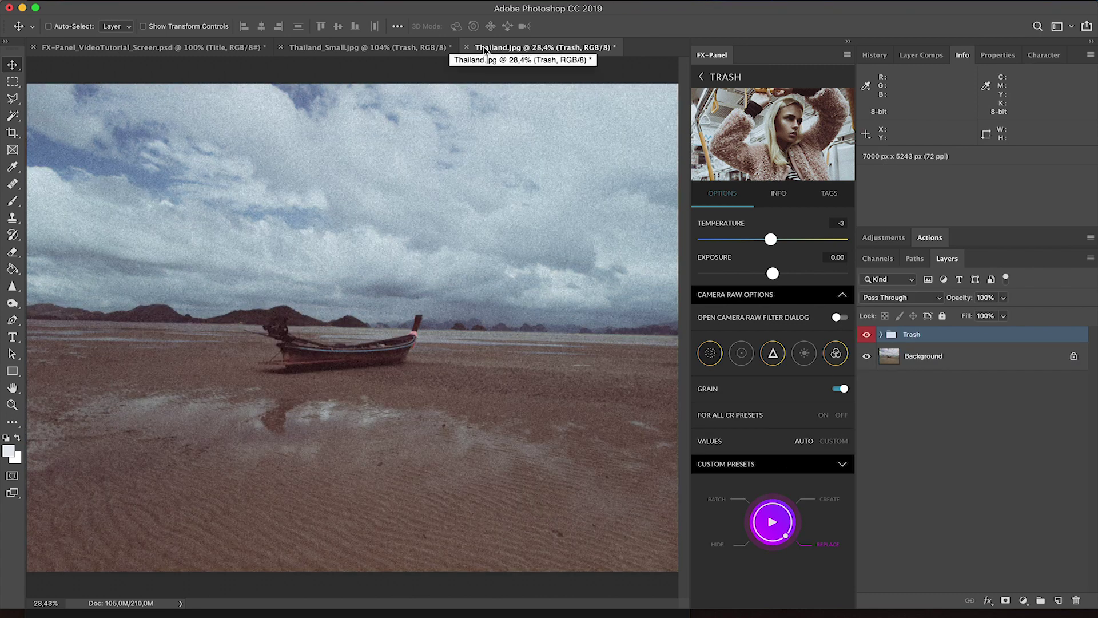
pyautogui.click(426, 51)
# Step: Flip between Thailand_Small.jpg and Thailand.jpg several times, finishing on Thailand_Small.jpg
pyautogui.hotkey('ctrl', 'Tab')
pyautogui.click(426, 51)
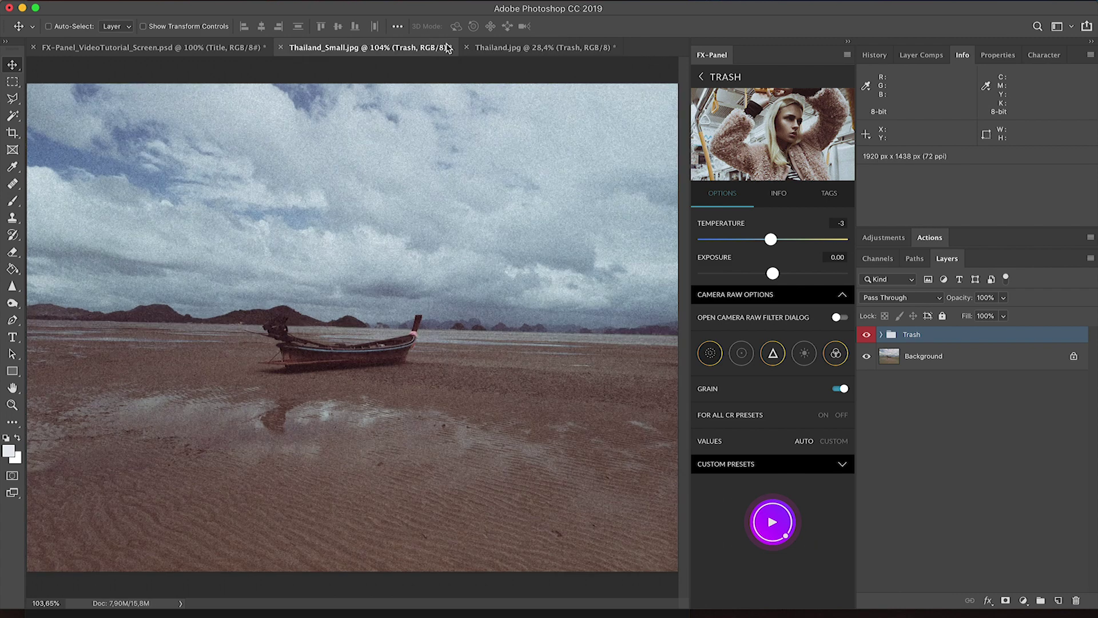
pyautogui.hotkey('ctrl', 'Tab')
pyautogui.click(426, 51)
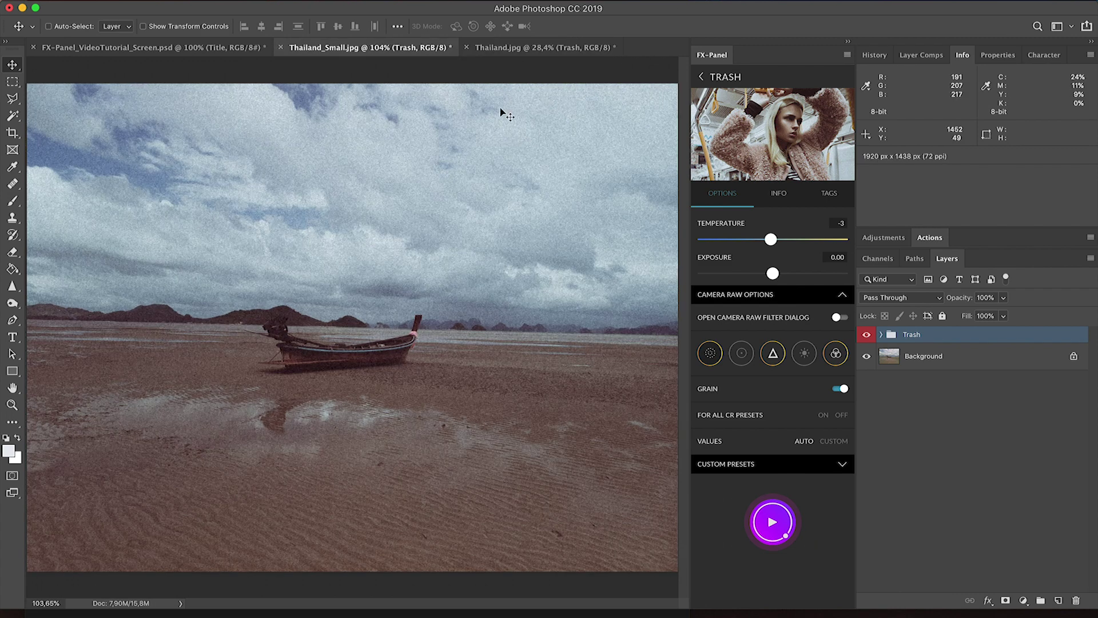
pyautogui.click(541, 51)
pyautogui.click(430, 52)
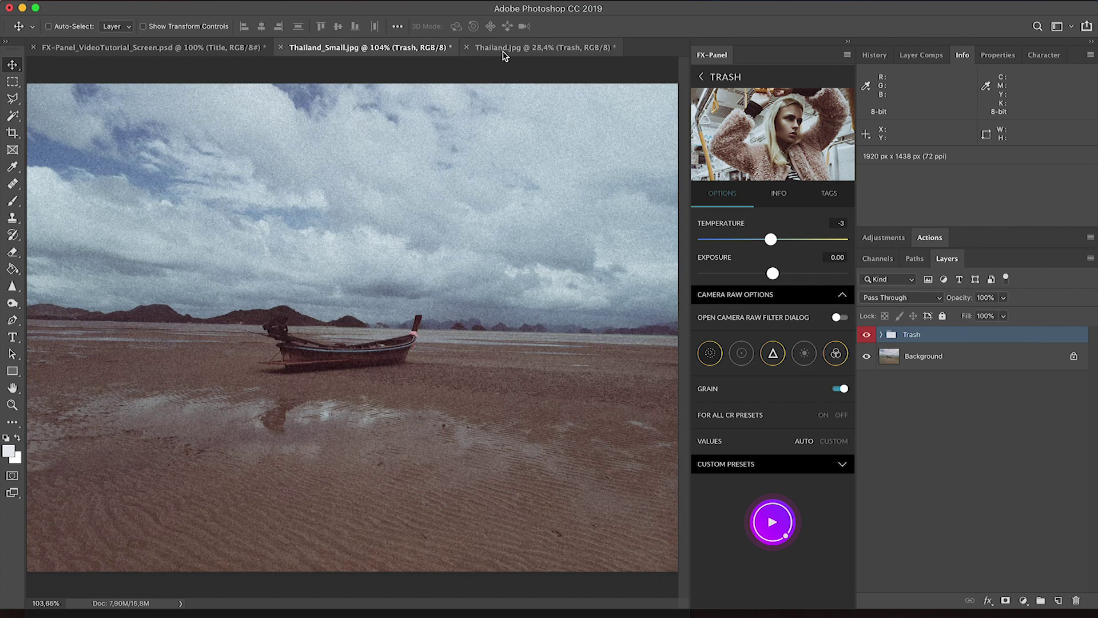
pyautogui.hotkey('ctrl', 'Tab')
pyautogui.click(423, 51)
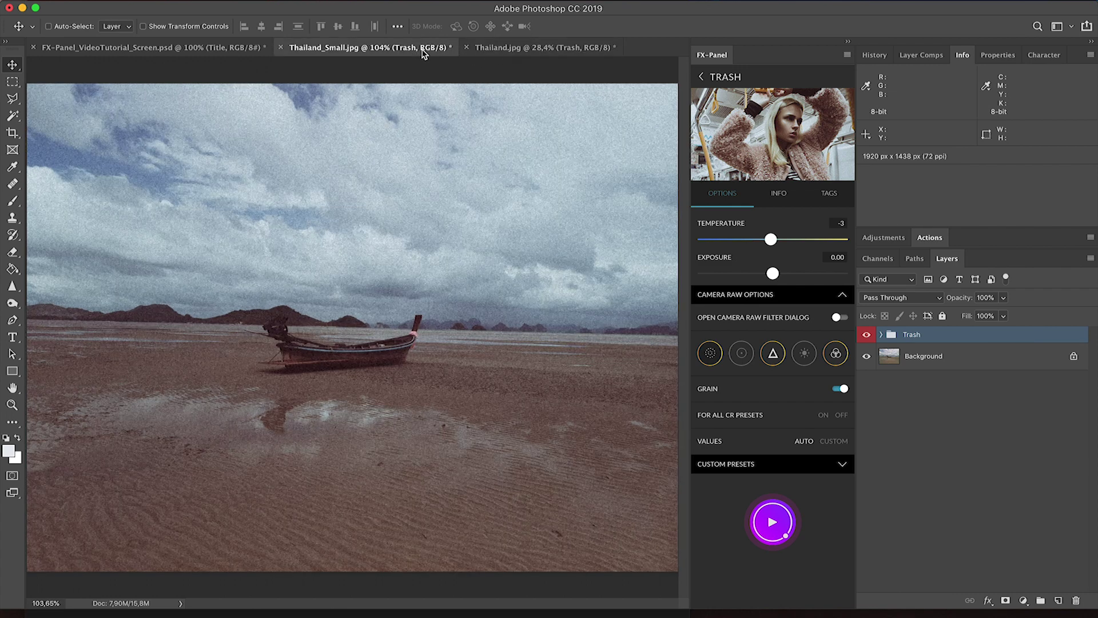
# Step: Keep grain values automatic, set the play button to HIDE, and apply a second Trash group
pyautogui.click(703, 441)
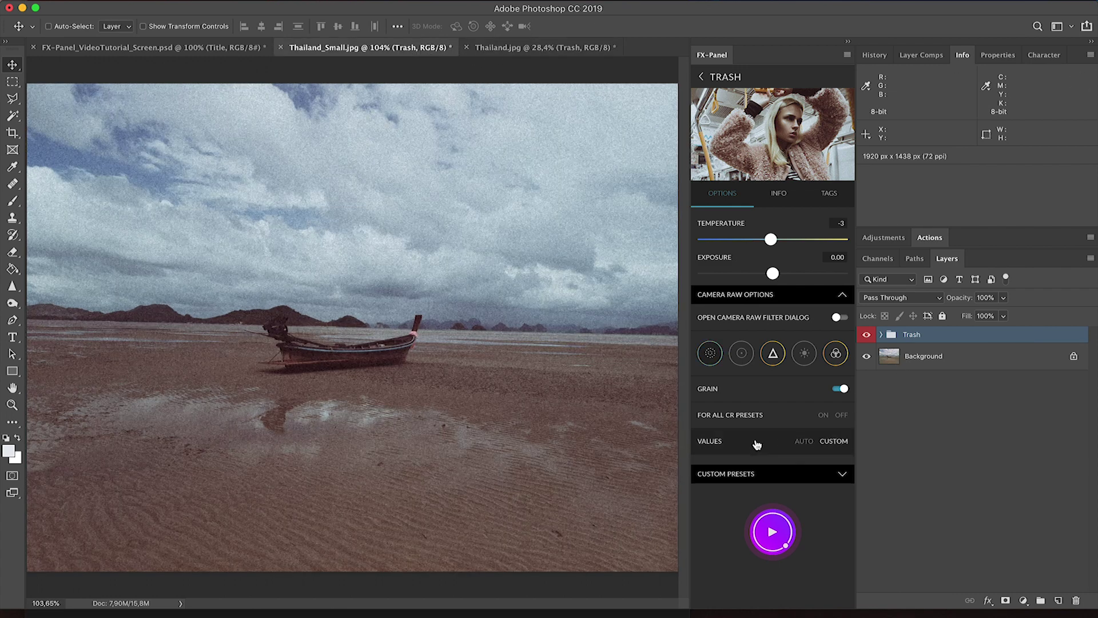
pyautogui.click(703, 441)
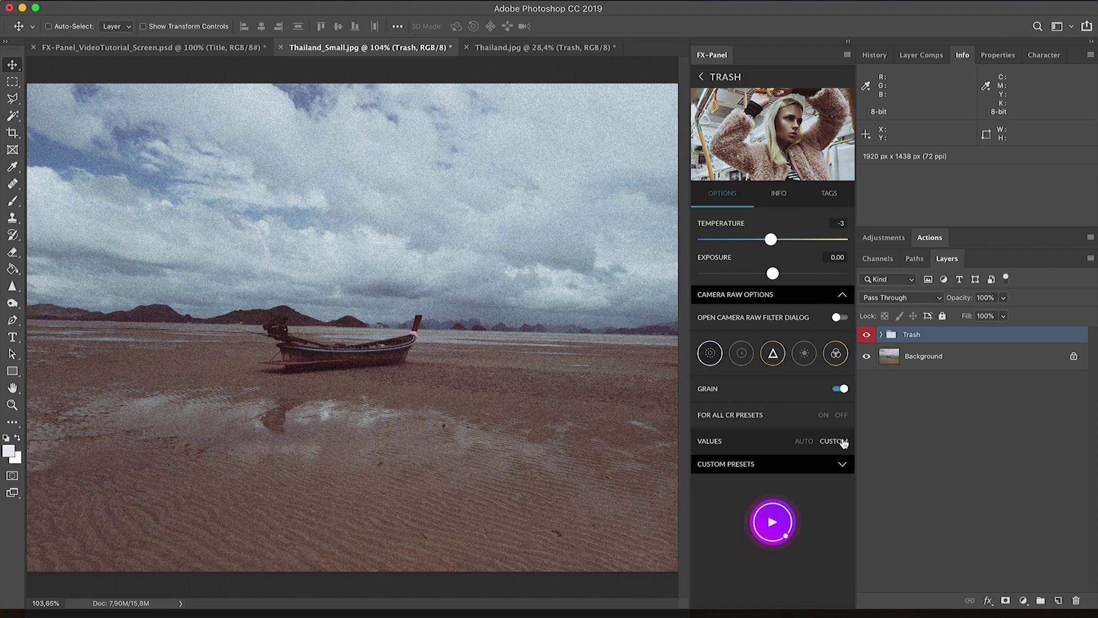
pyautogui.moveTo(733, 566)
pyautogui.click(718, 547)
pyautogui.click(779, 529)
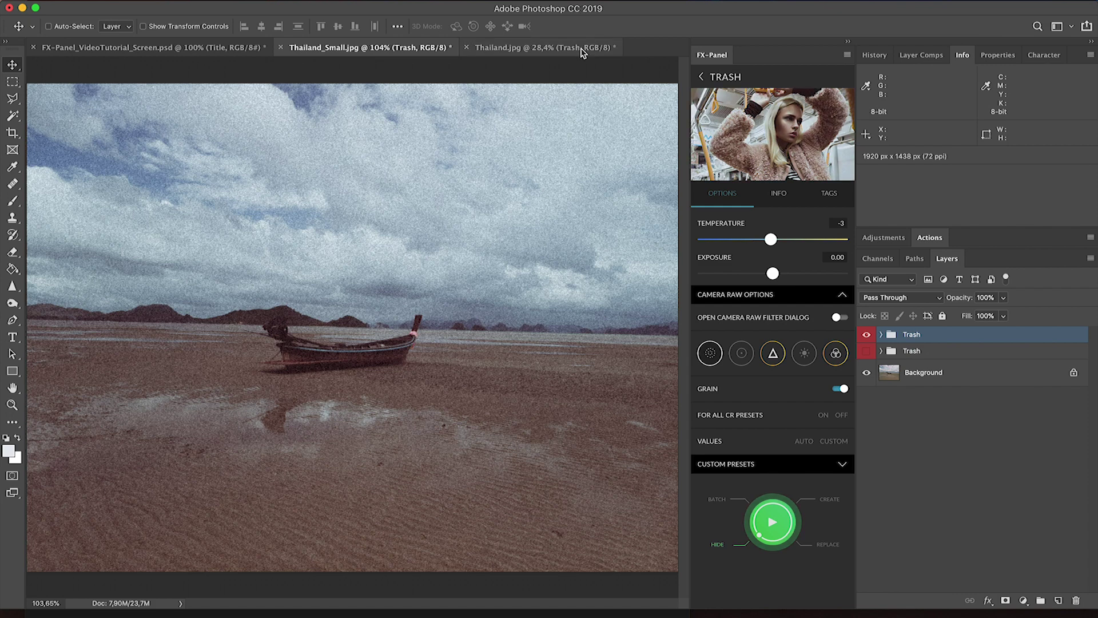
# Step: Run the Trash look on Thailand.jpg too and compare both documents, ending on Thailand_Small.jpg
pyautogui.click(777, 532)
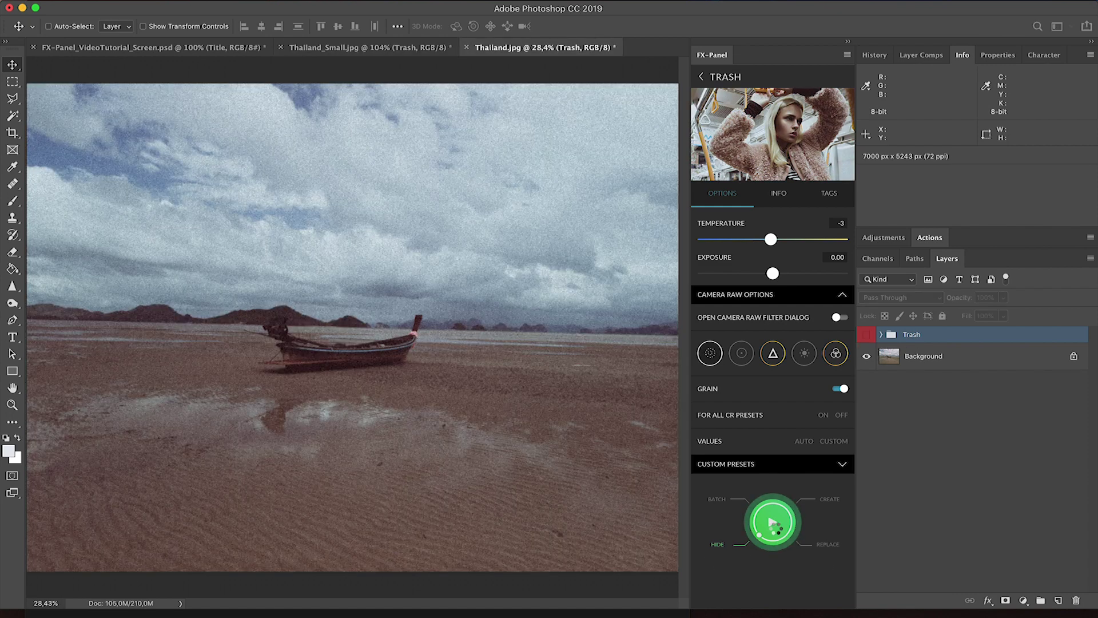
pyautogui.click(417, 50)
pyautogui.click(506, 52)
pyautogui.click(409, 50)
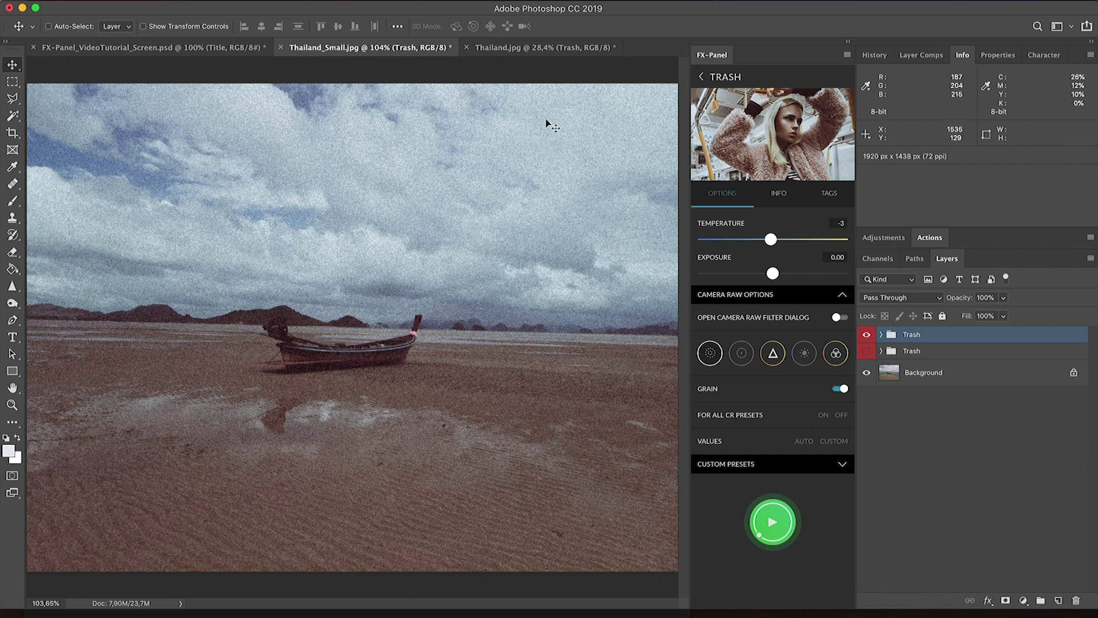
pyautogui.click(549, 49)
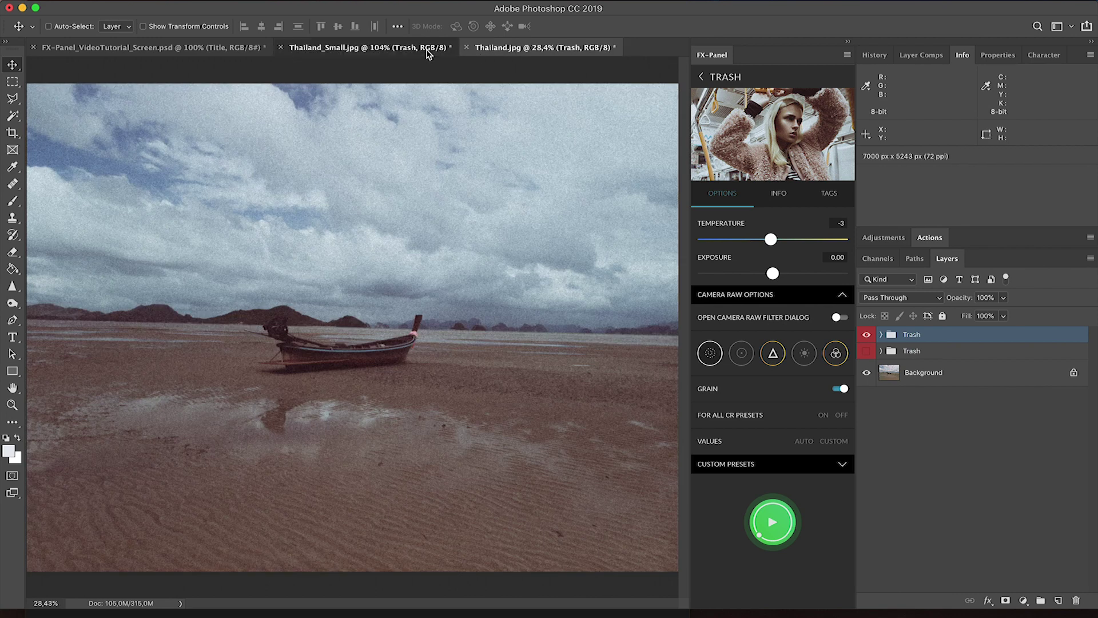
pyautogui.click(428, 53)
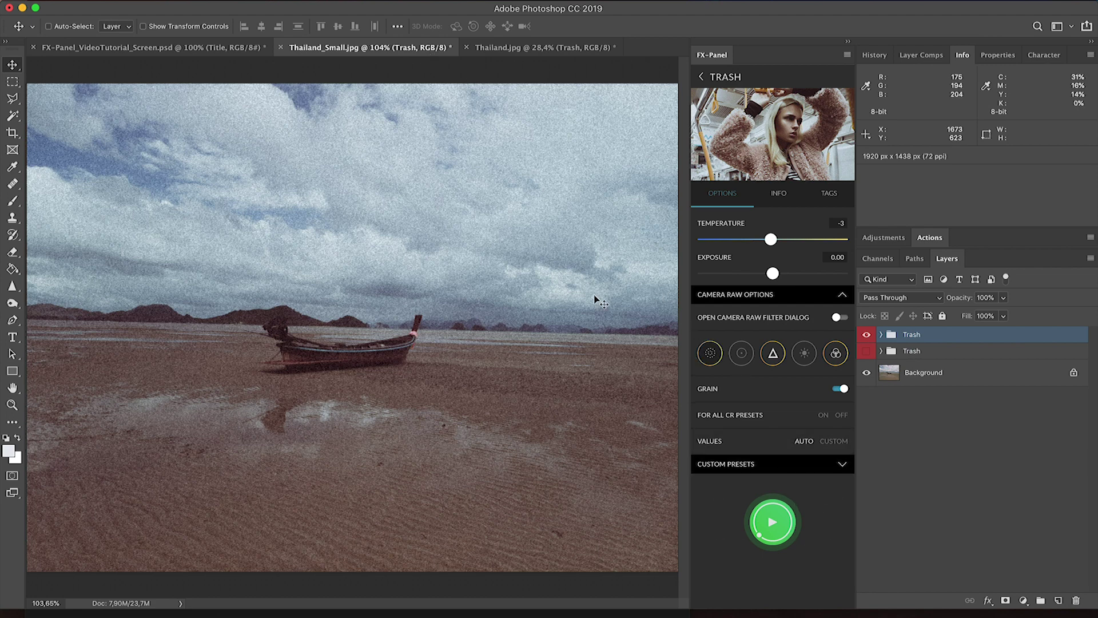
# Step: Set custom grain values Amount 75, Size 39, Roughness 61, then switch Grain off
pyautogui.click(759, 444)
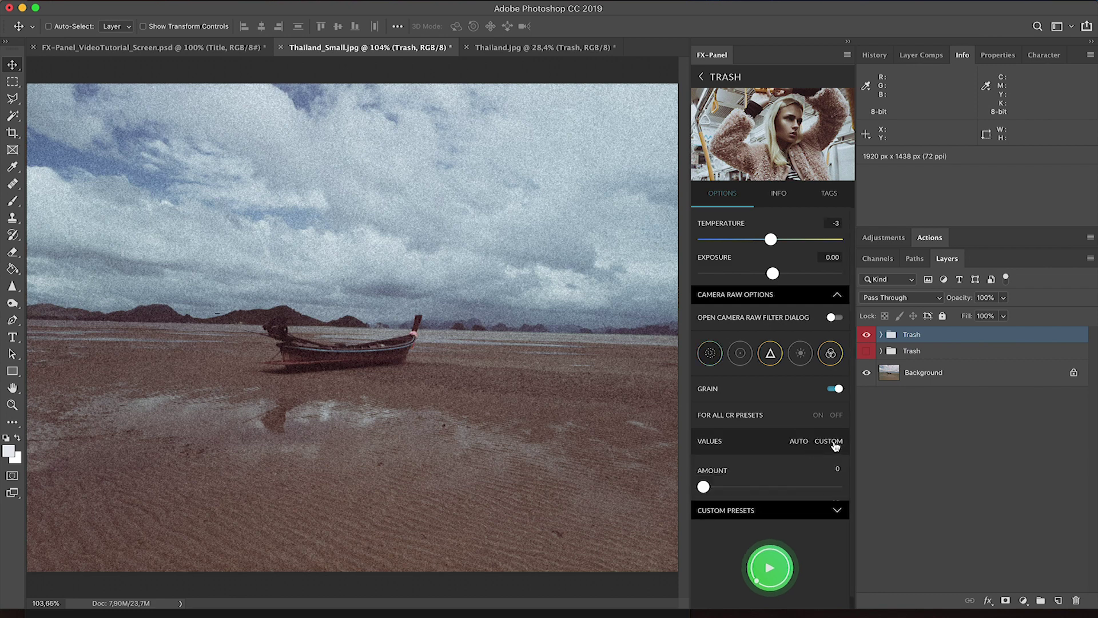
pyautogui.moveTo(708, 487); pyautogui.dragTo(803, 487)
pyautogui.moveTo(737, 520); pyautogui.dragTo(785, 555)
pyautogui.scroll(-1, 806, 503)
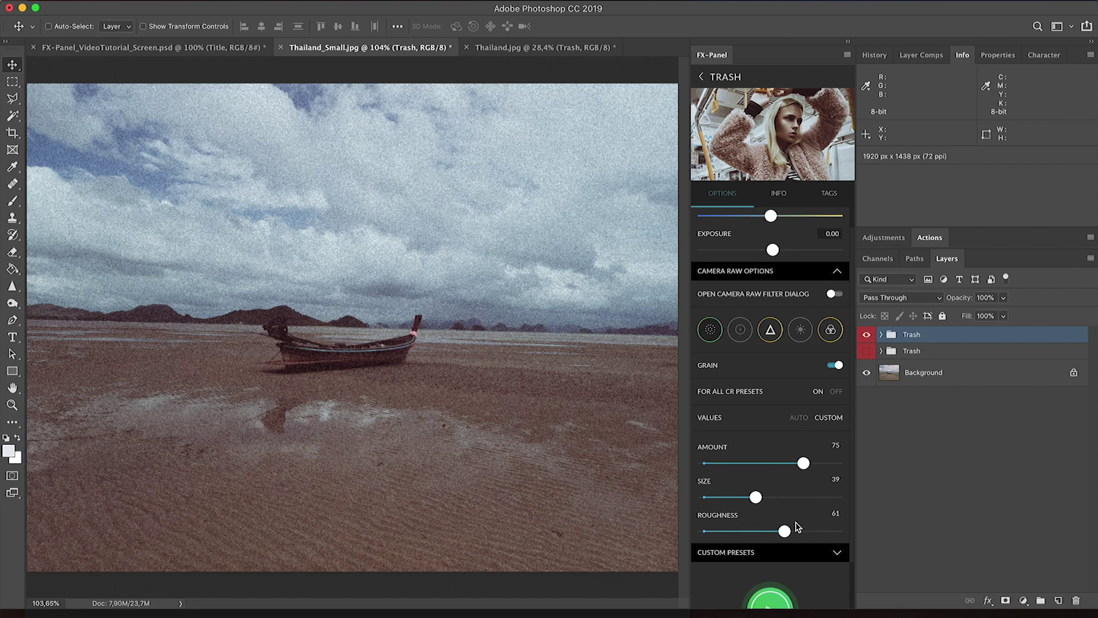
pyautogui.click(743, 366)
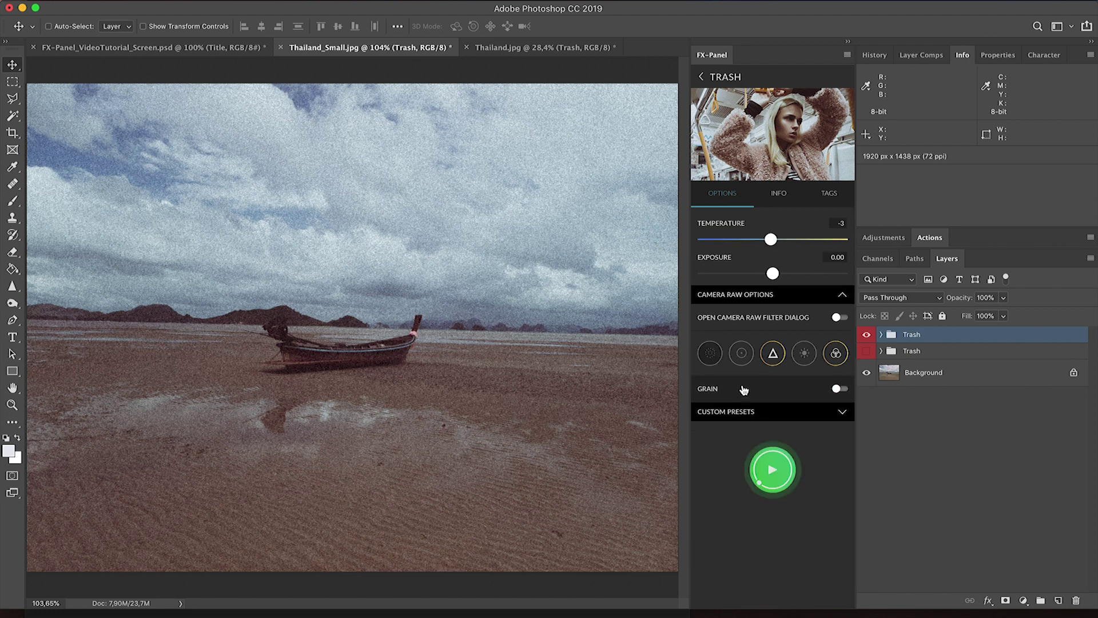
# Step: Switch Vignette on, keeping automatic values after trying the custom sliders
pyautogui.click(741, 353)
pyautogui.click(782, 396)
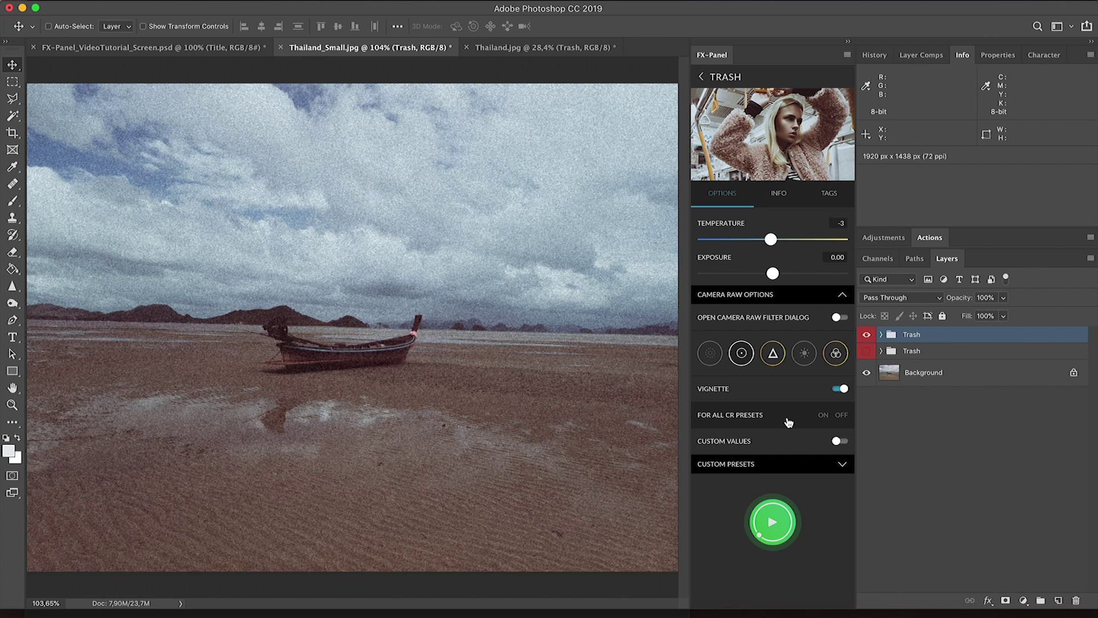
pyautogui.click(788, 422)
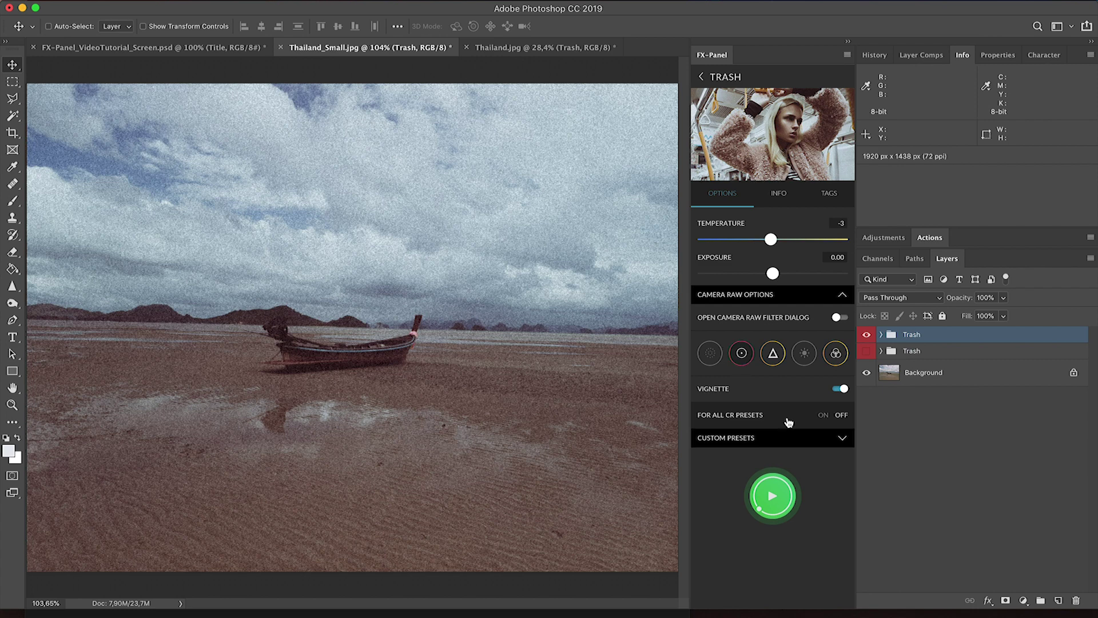
pyautogui.click(788, 422)
pyautogui.click(790, 441)
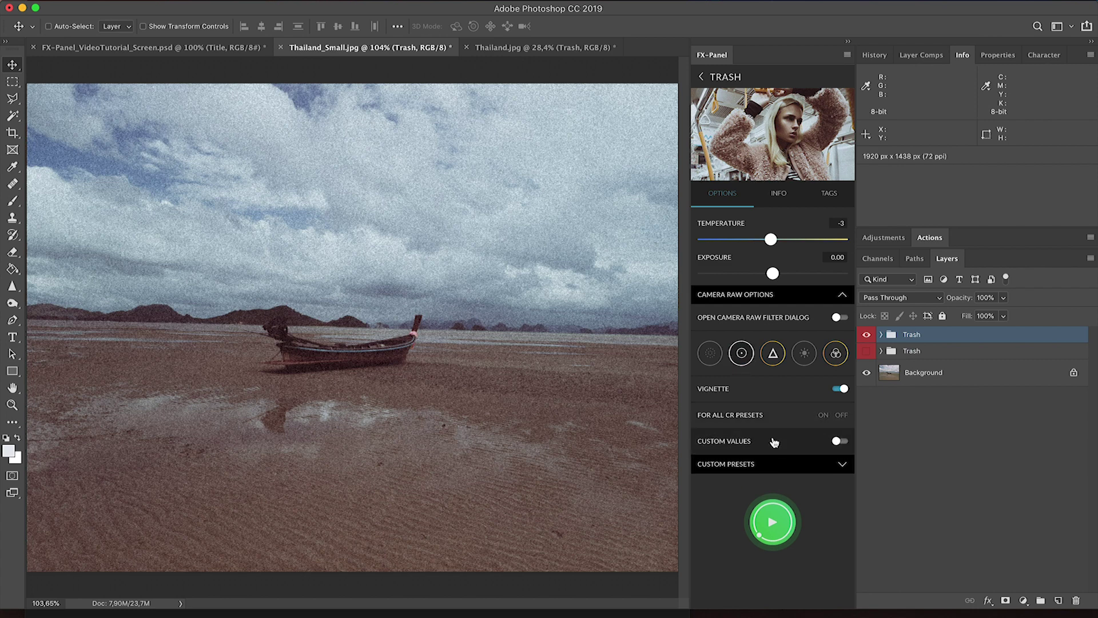
pyautogui.click(792, 443)
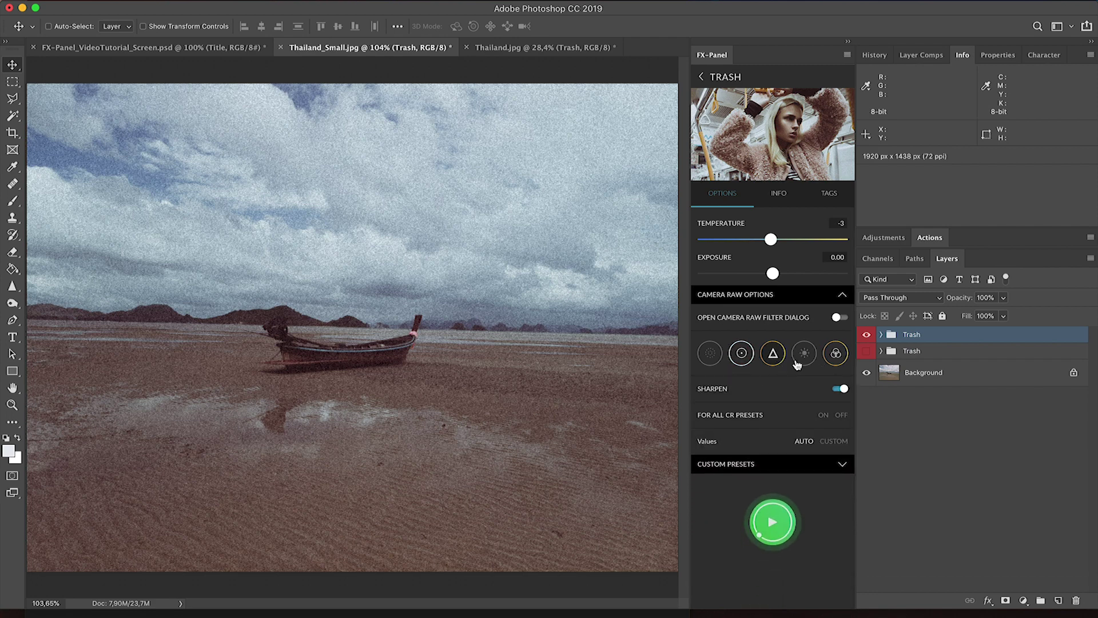
# Step: Select the Sharpen option and apply sharpening to all Camera Raw presets
pyautogui.click(804, 353)
pyautogui.click(833, 355)
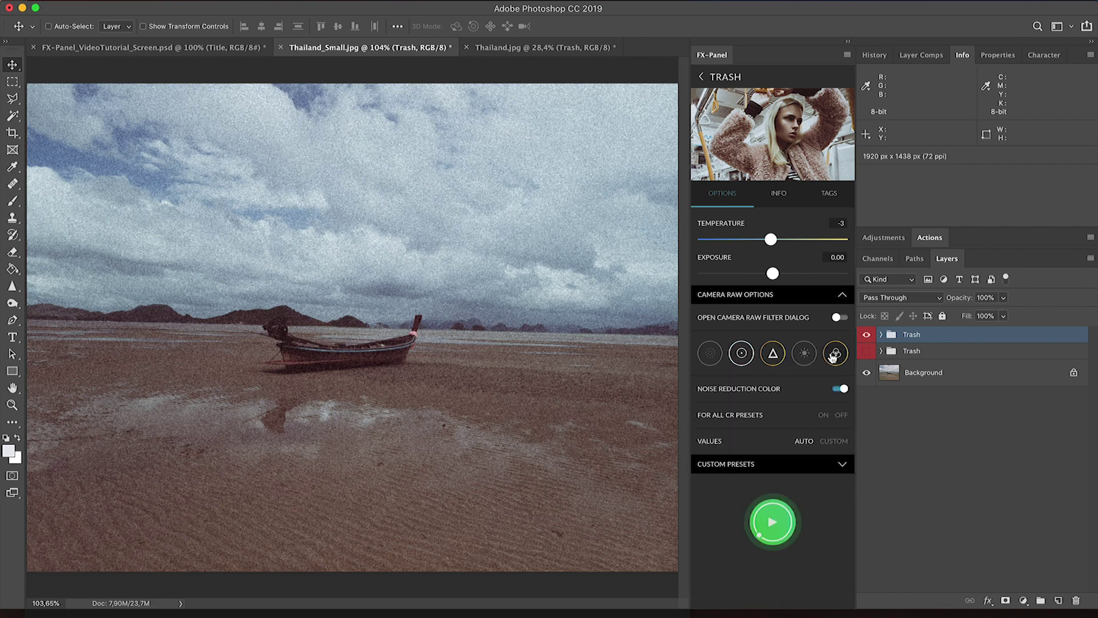
pyautogui.click(777, 357)
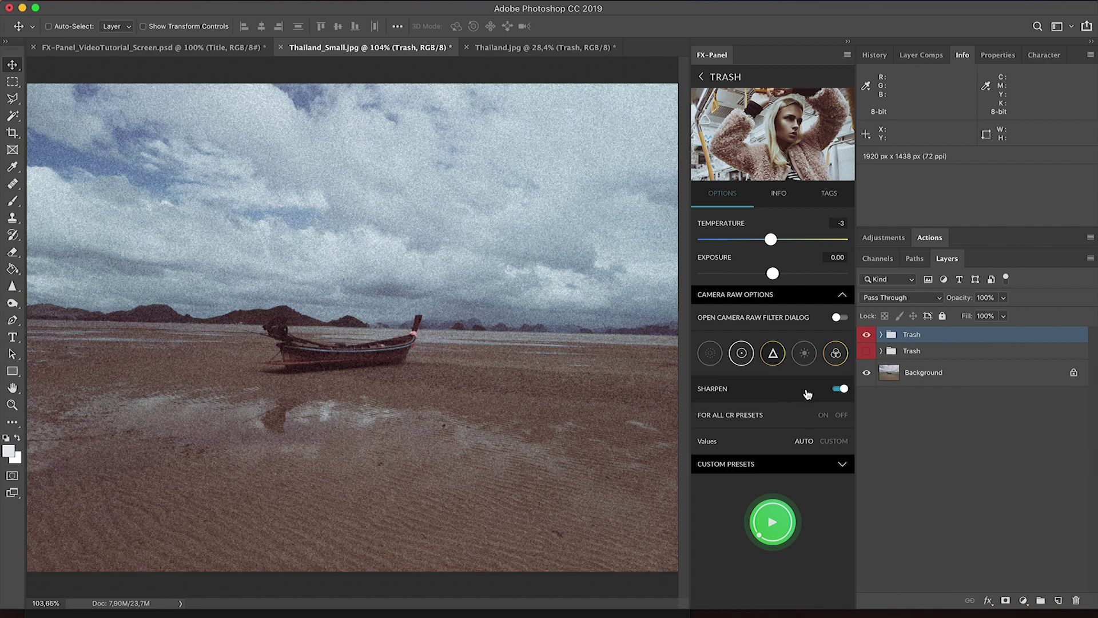
pyautogui.click(784, 416)
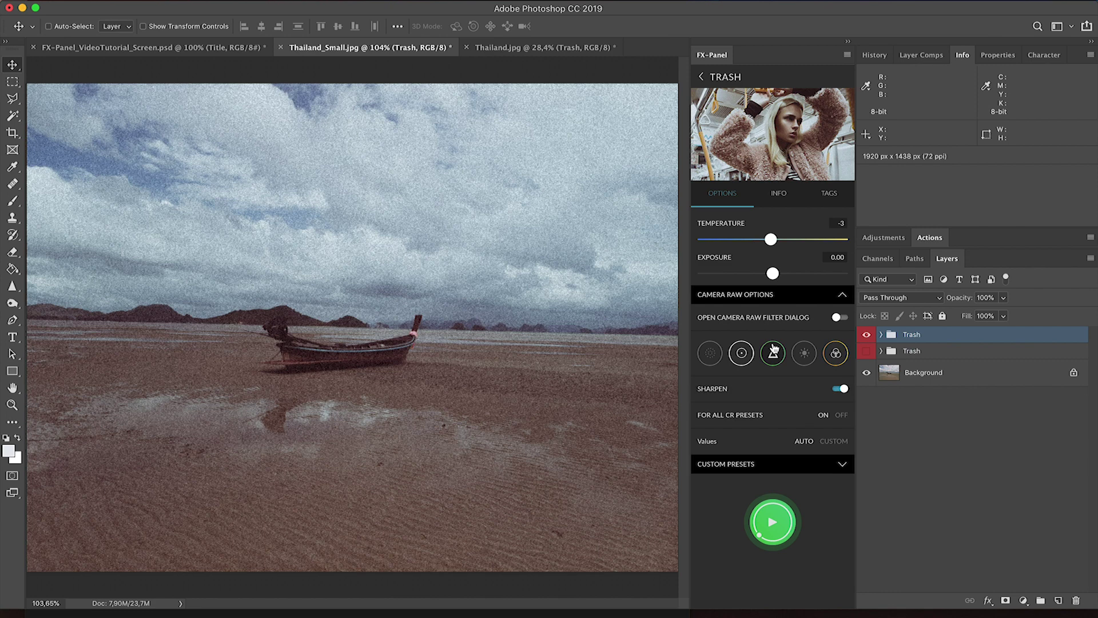